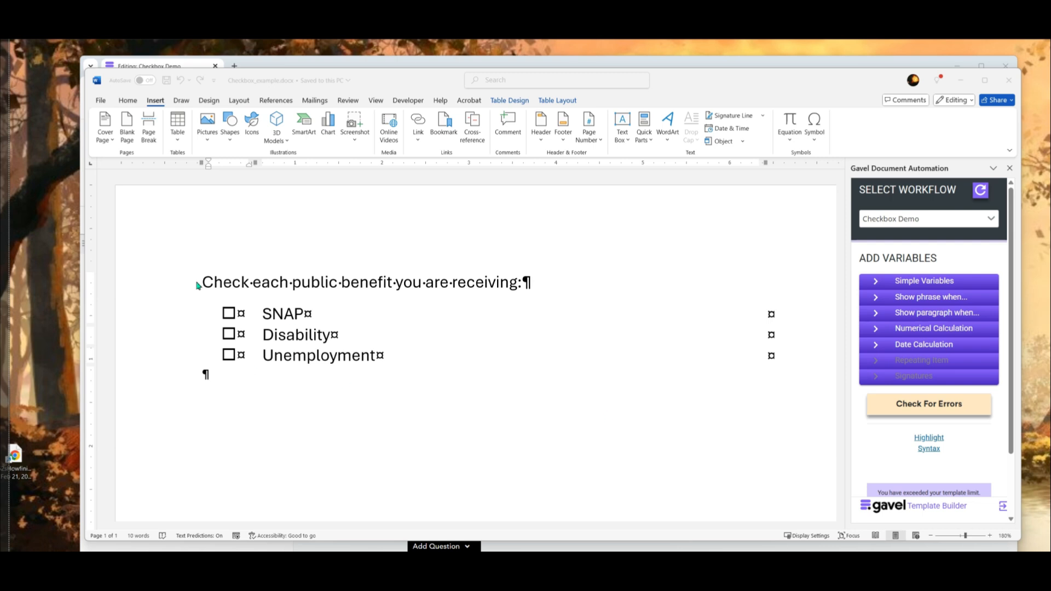
left_click(223, 314)
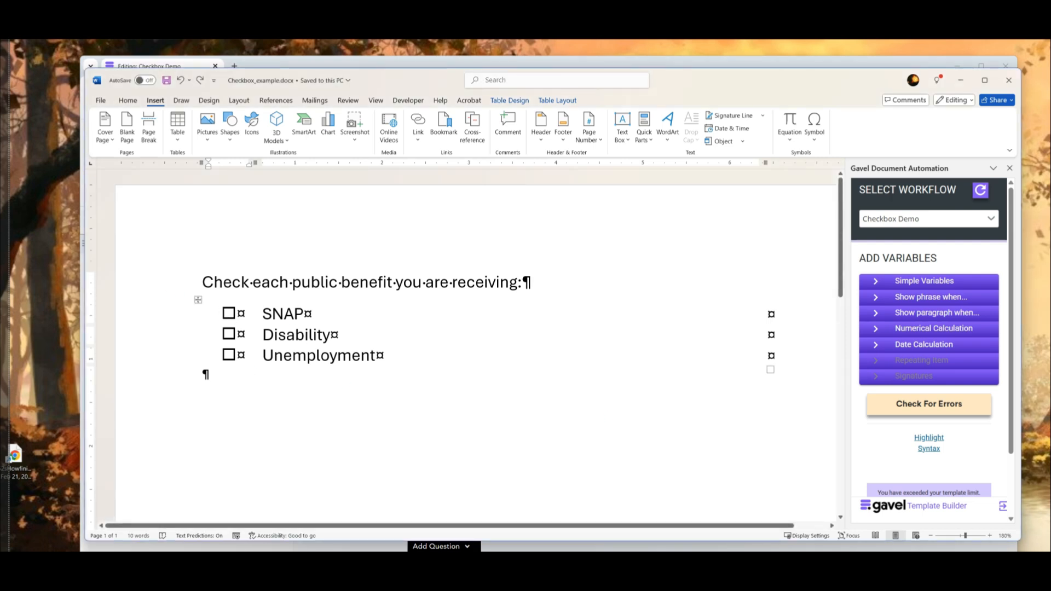
left_click_drag(222, 314, 236, 314)
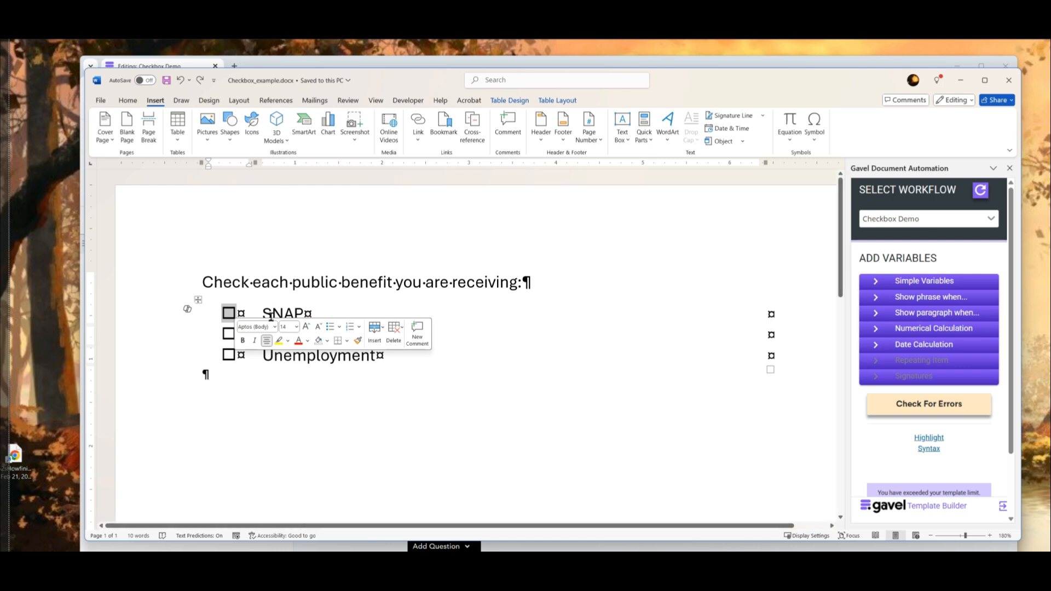
left_click_drag(263, 314, 304, 314)
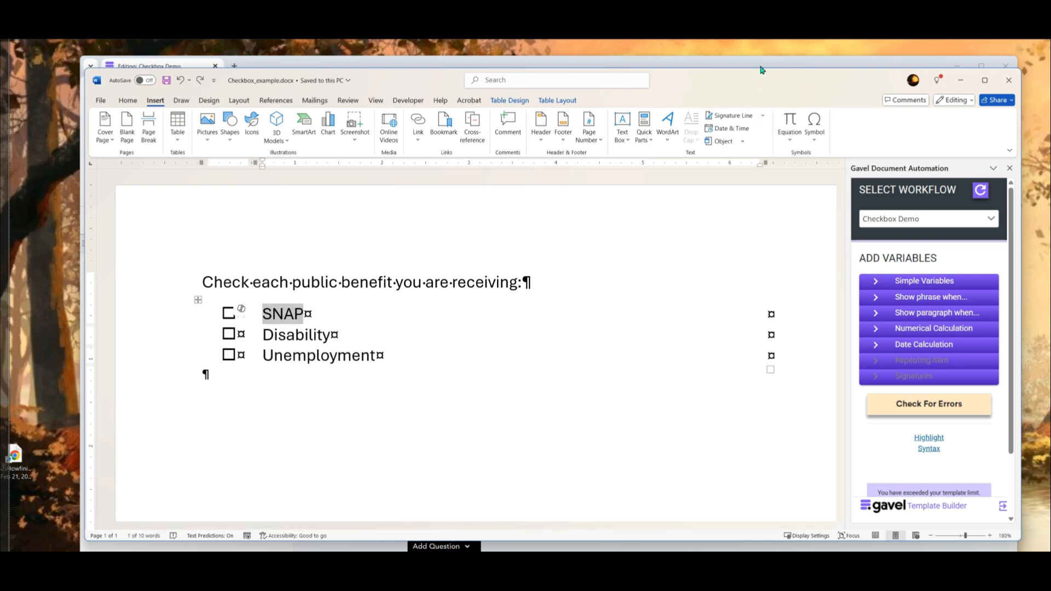
Save the Checkbox Demo workflow in the browser and switch back to the Checkbox_example.docx document in Word.
left_click(718, 65)
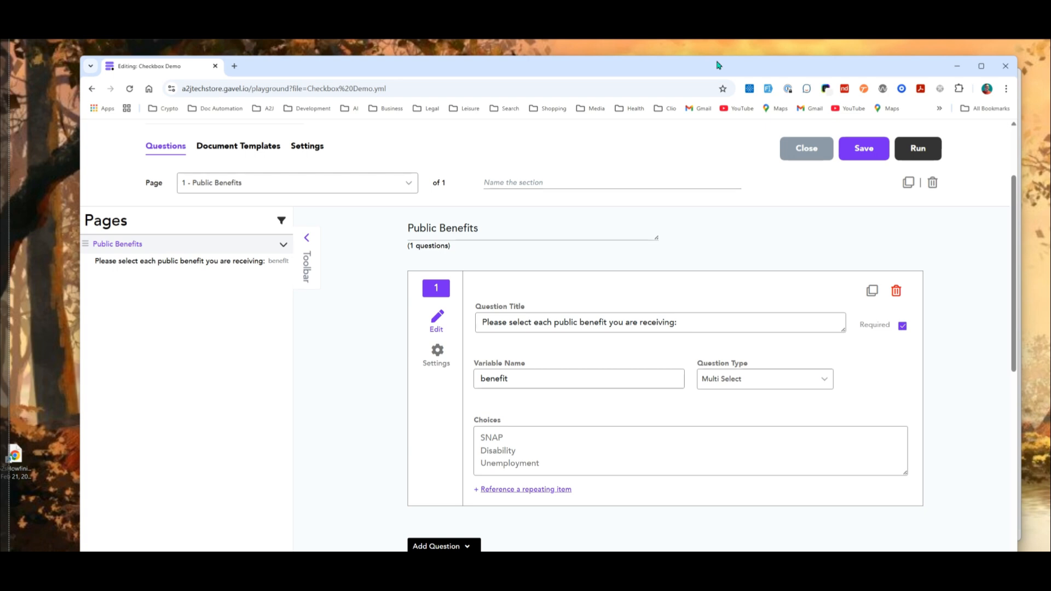
left_click_drag(517, 379, 476, 380)
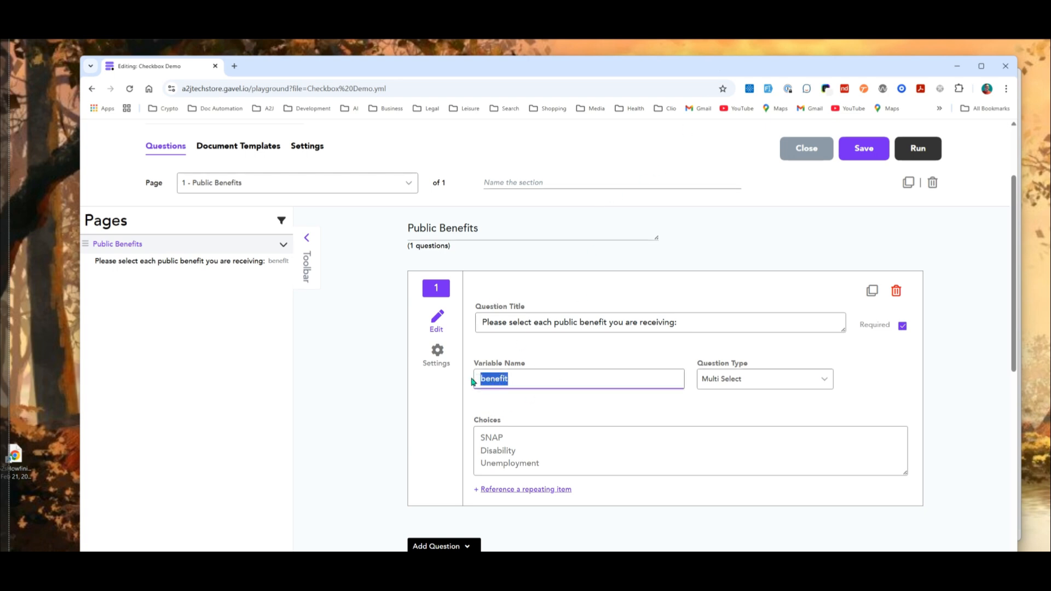
left_click(518, 381)
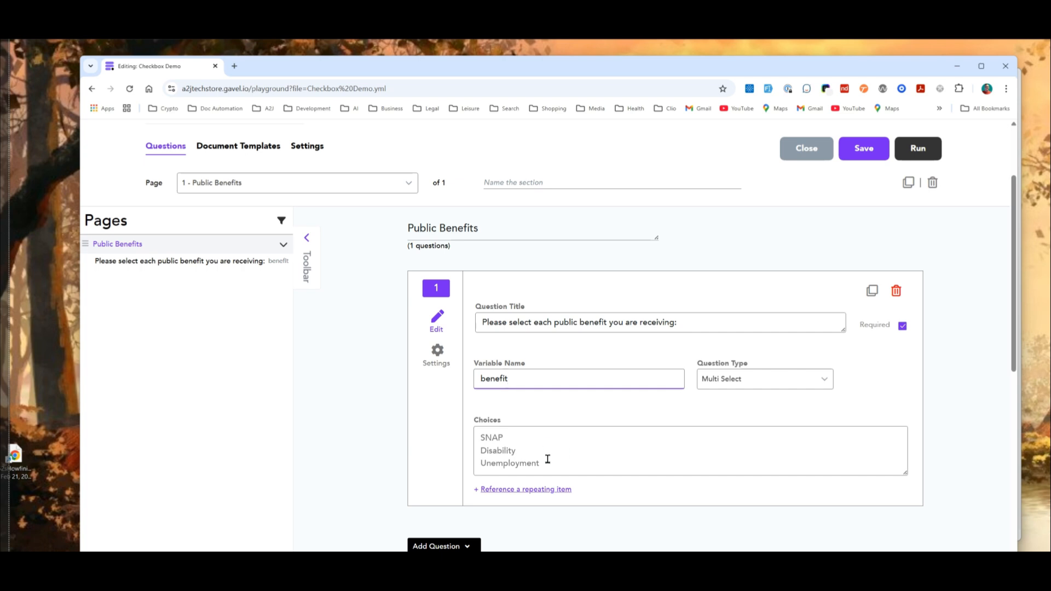
left_click(875, 152)
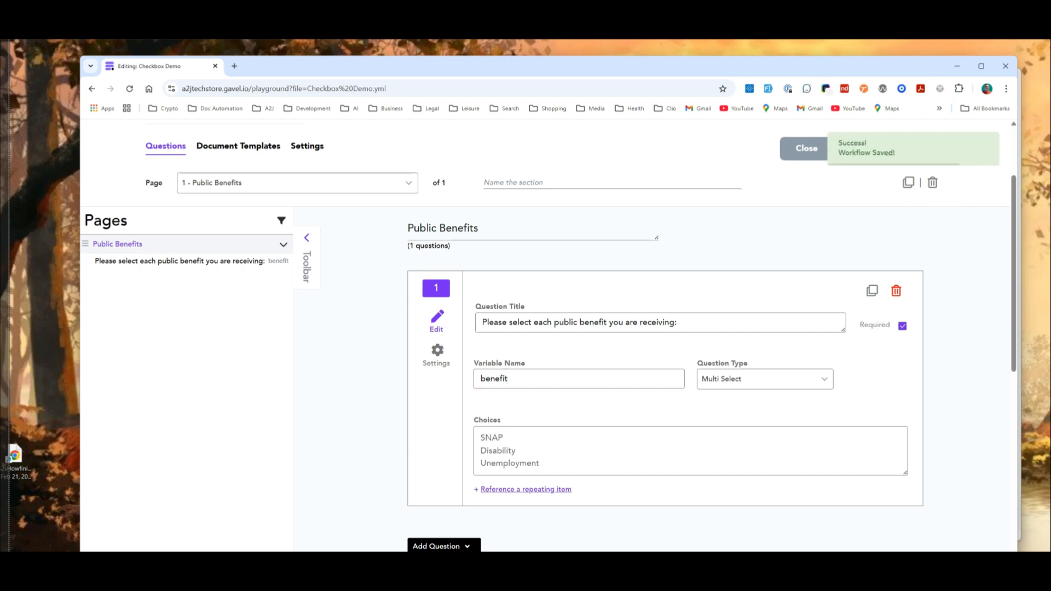
key("alt+Tab")
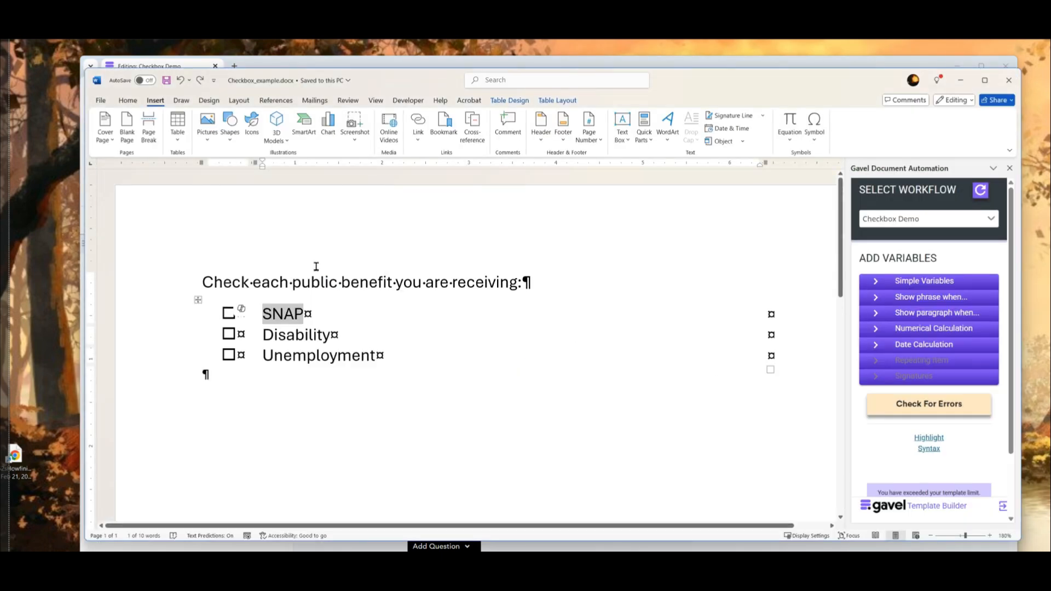
left_click(227, 315)
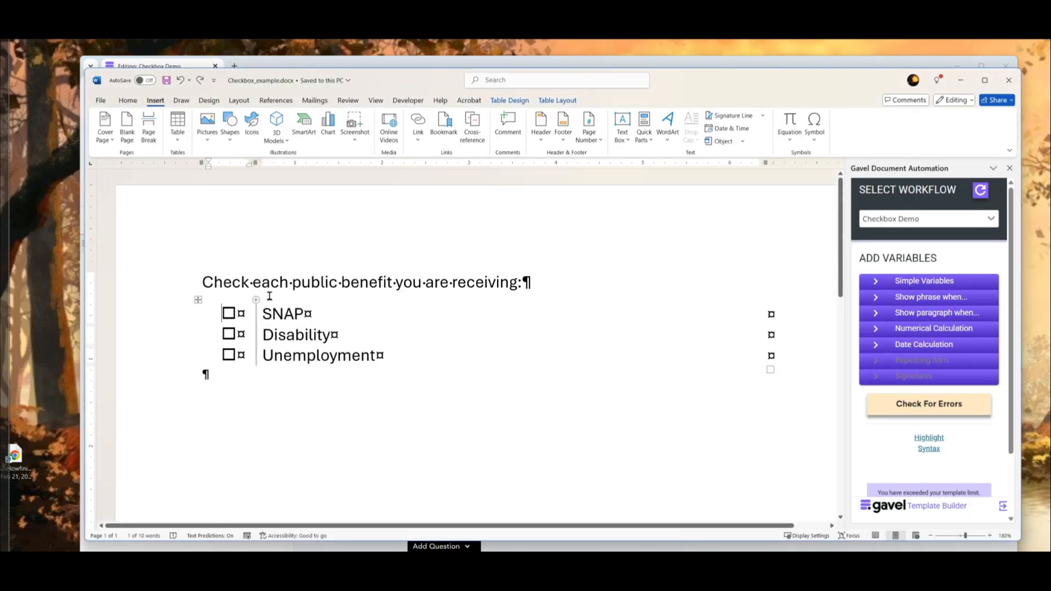
double_click(228, 313)
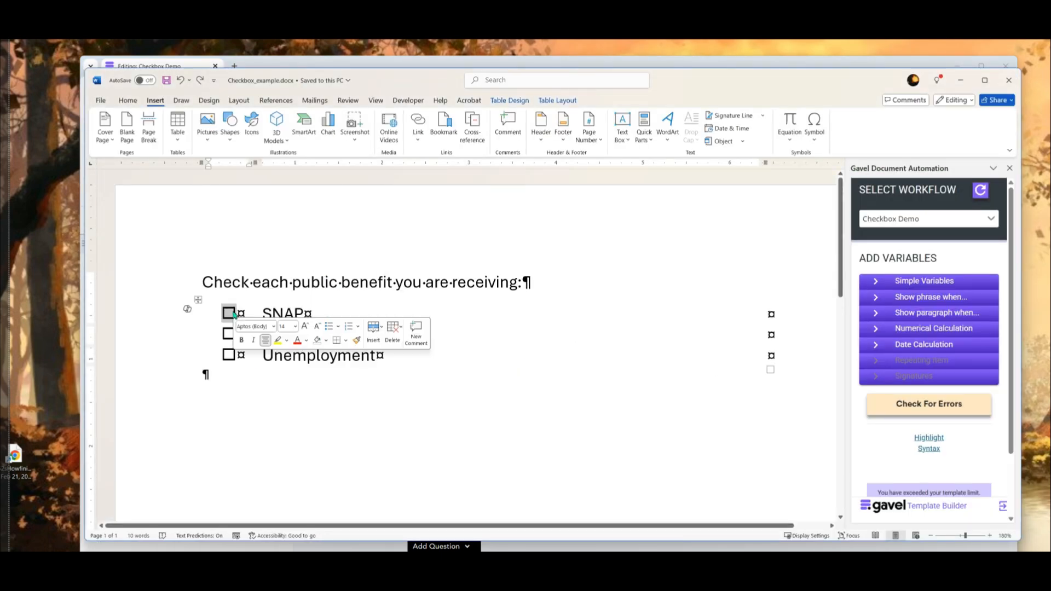
left_click(225, 314)
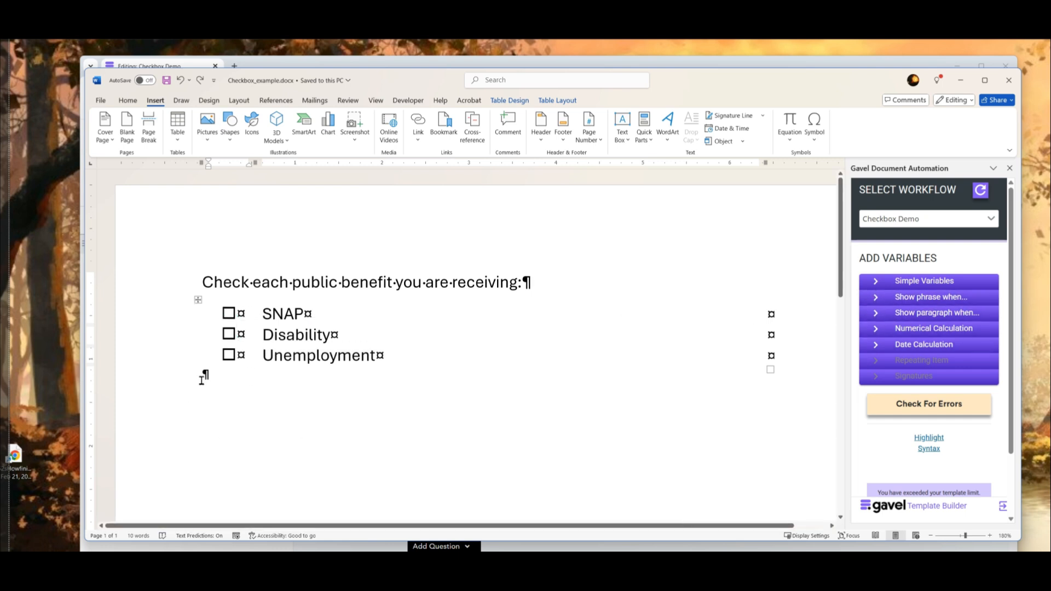
left_click(202, 375)
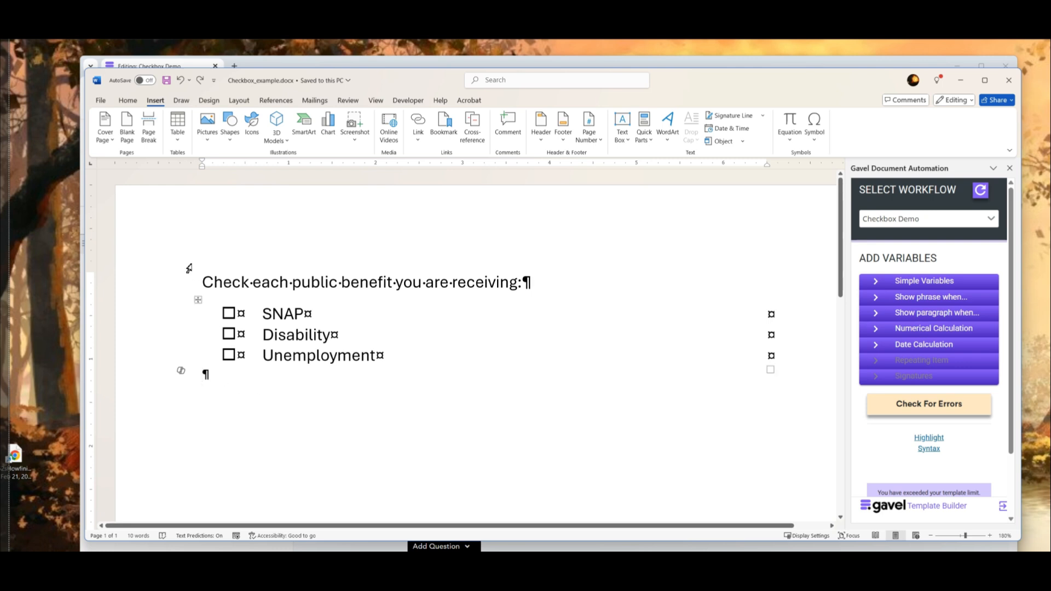
left_click(222, 313)
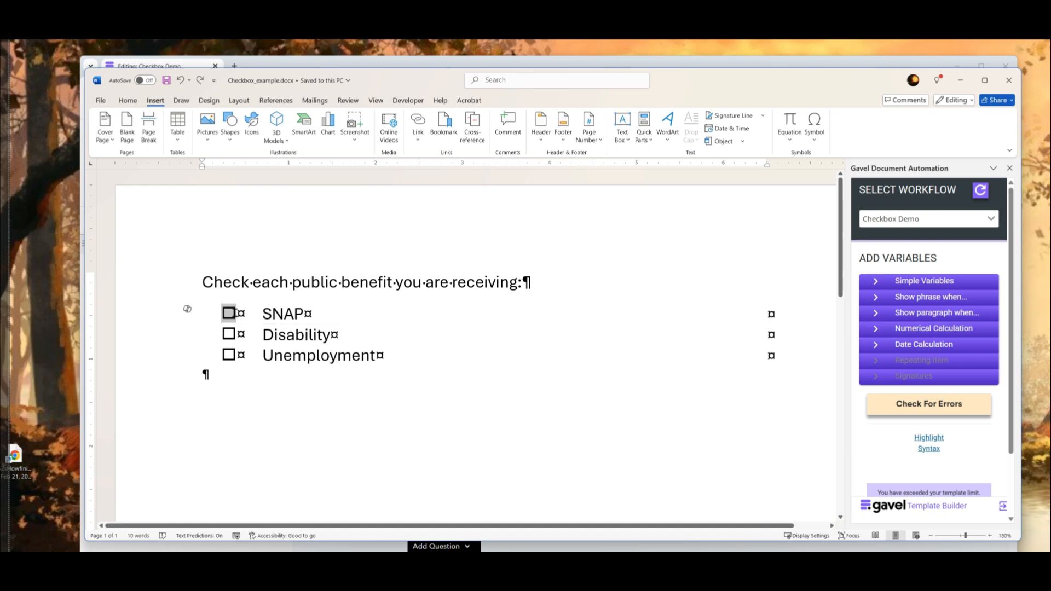
right_click(263, 313)
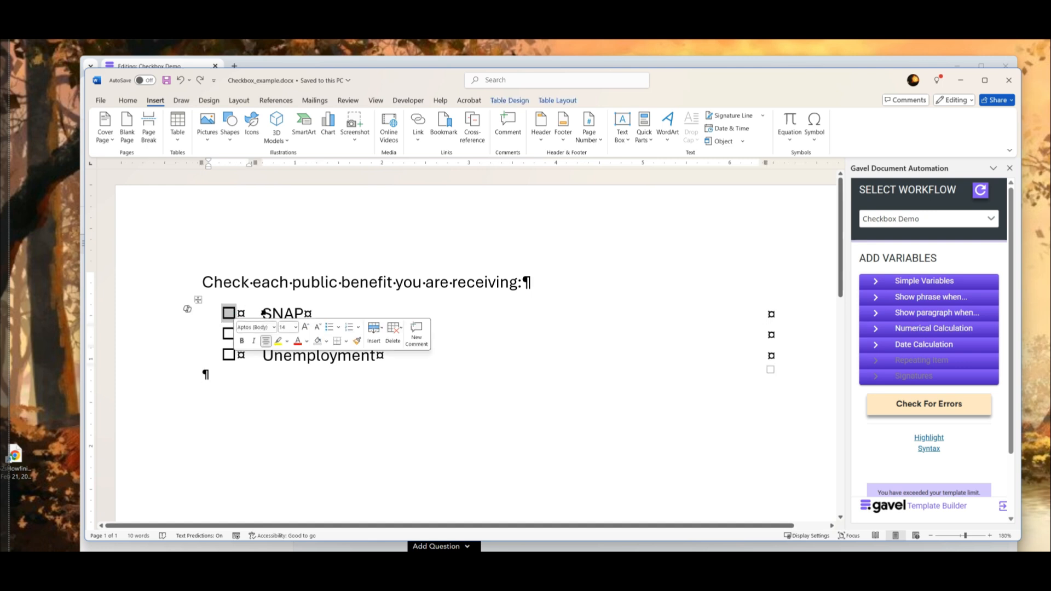
left_click(231, 310)
left_click_drag(241, 313, 221, 314)
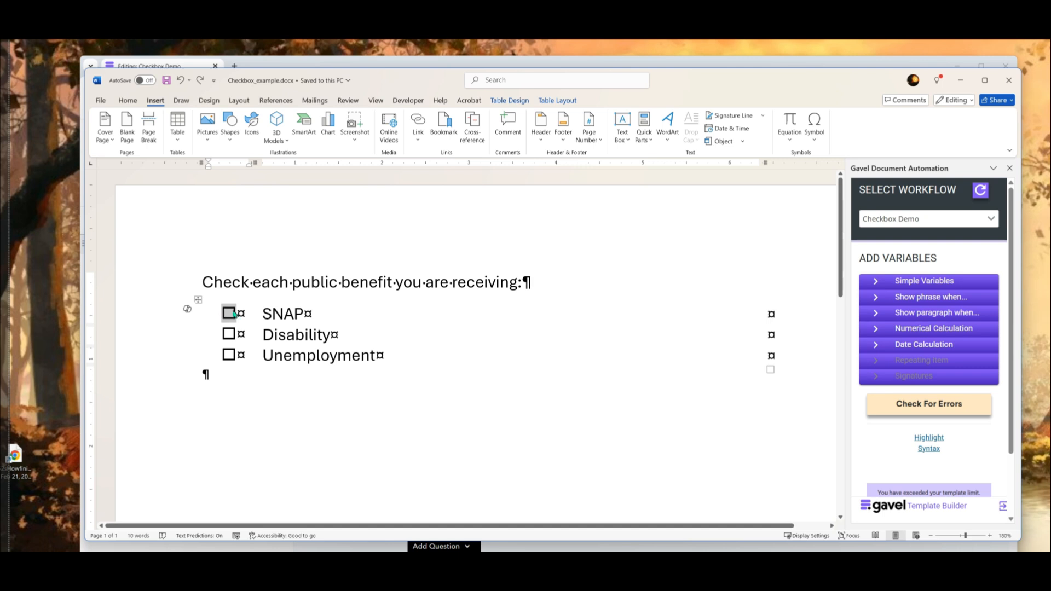
Insert a show-phrase condition for benefit is SNAP in the empty paragraph below the checkbox table.
left_click(205, 375)
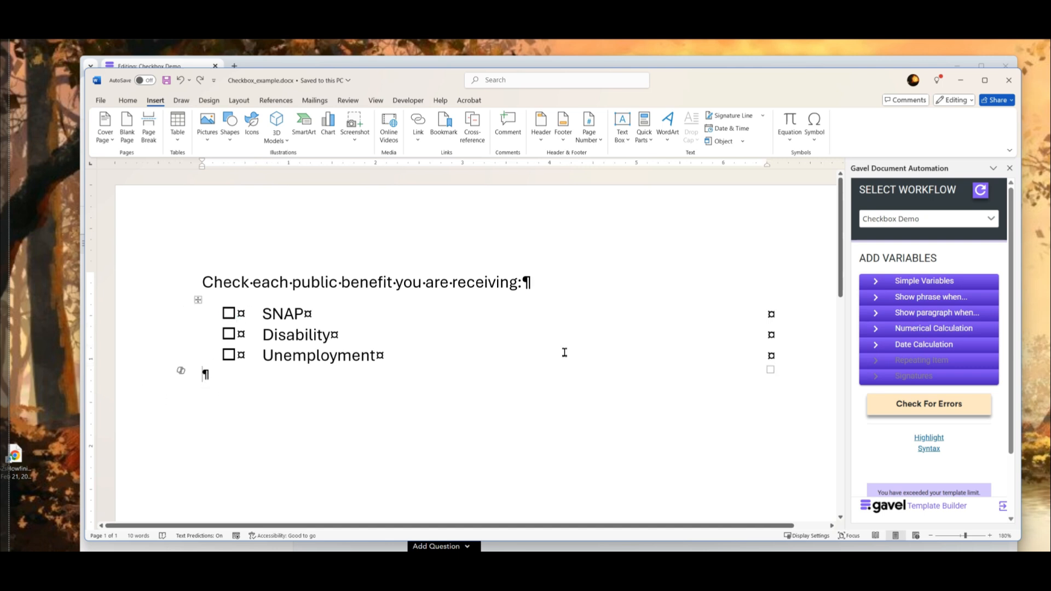
left_click(878, 300)
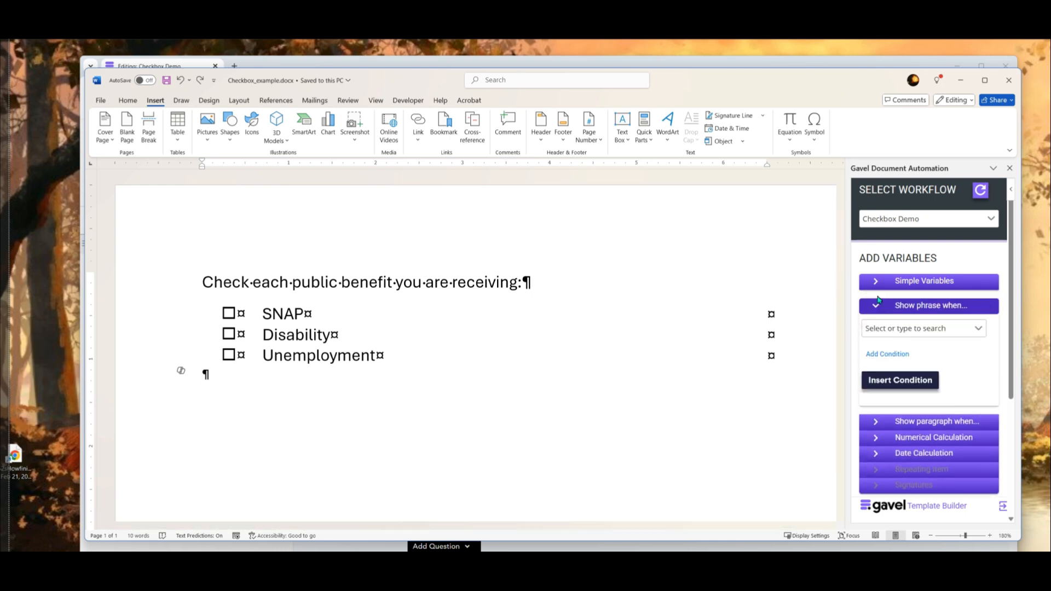
left_click(900, 328)
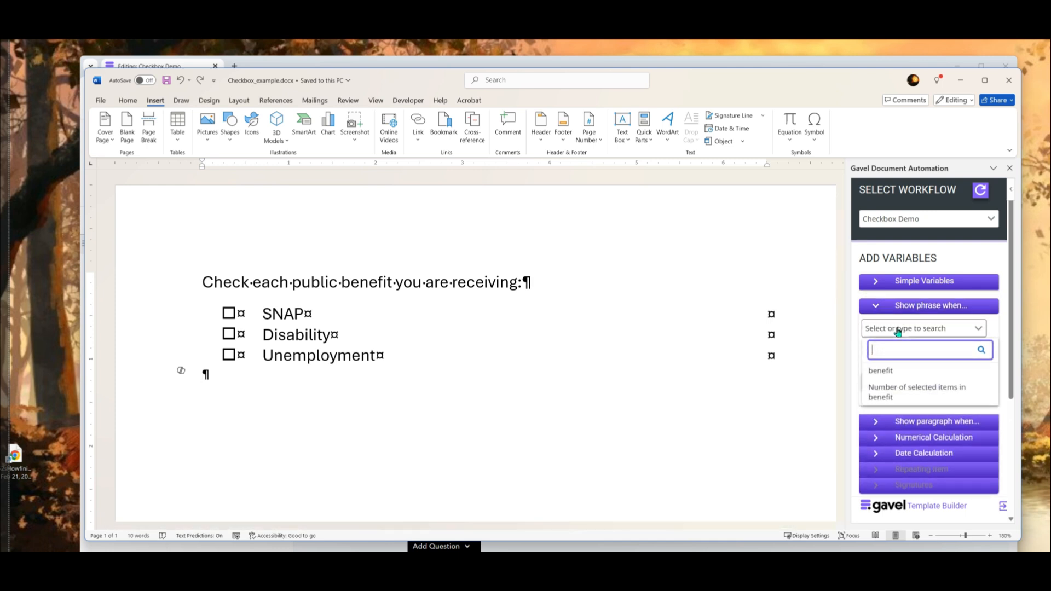
left_click(888, 374)
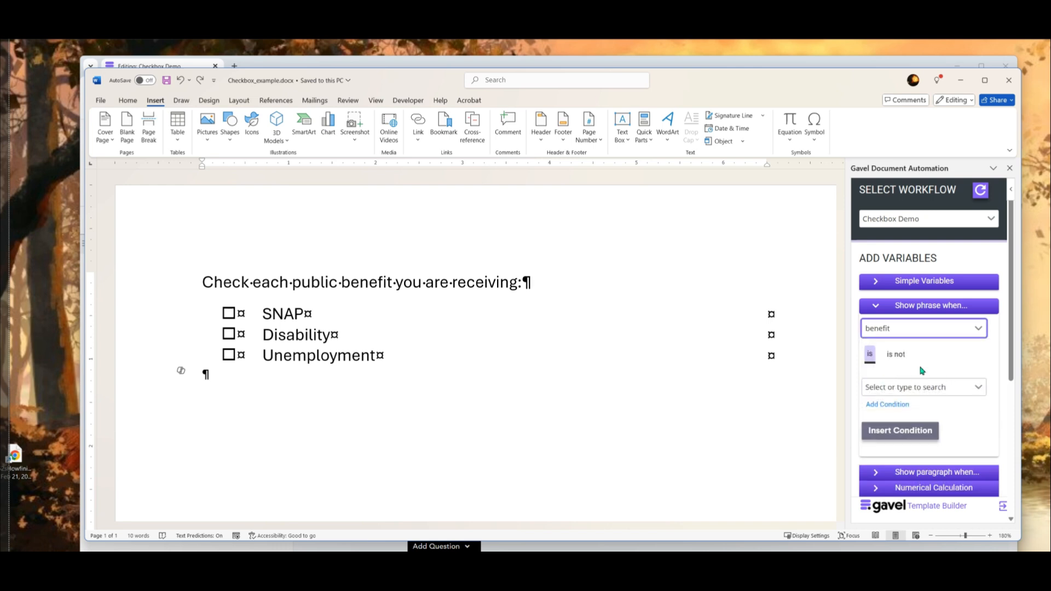
left_click(917, 388)
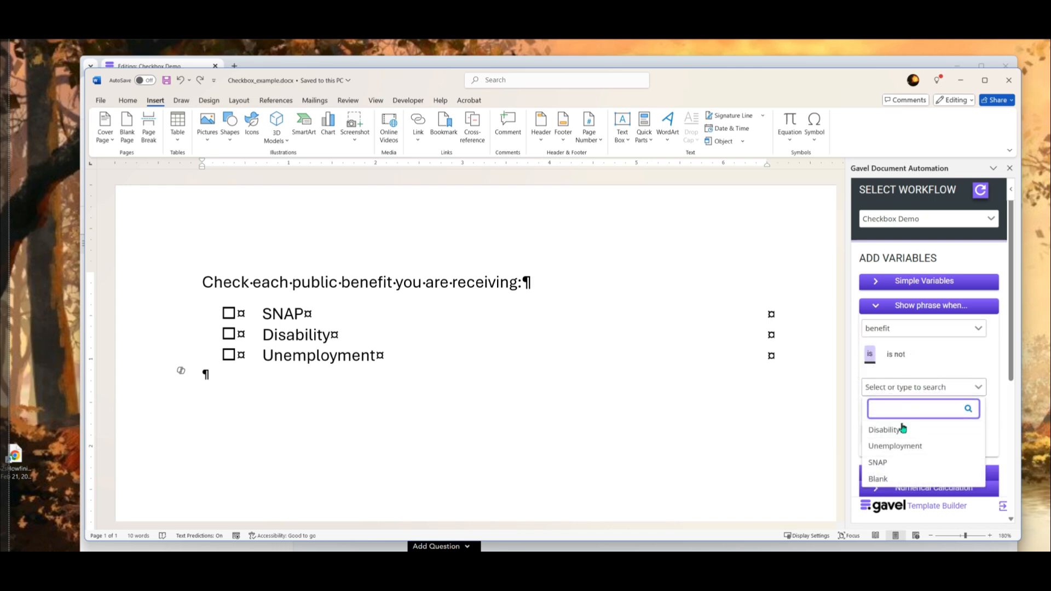
left_click(887, 464)
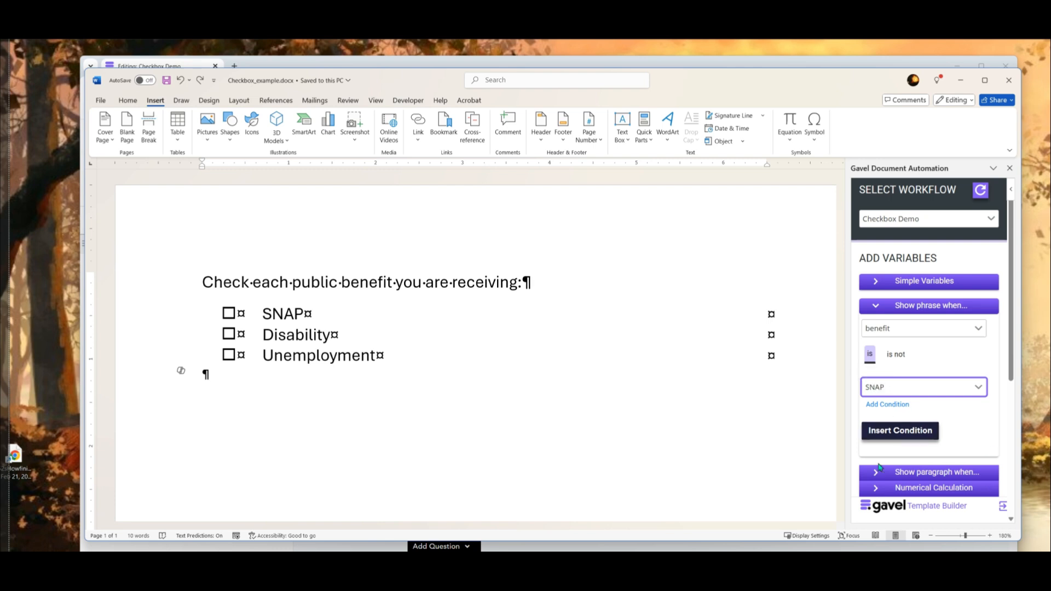
left_click(906, 435)
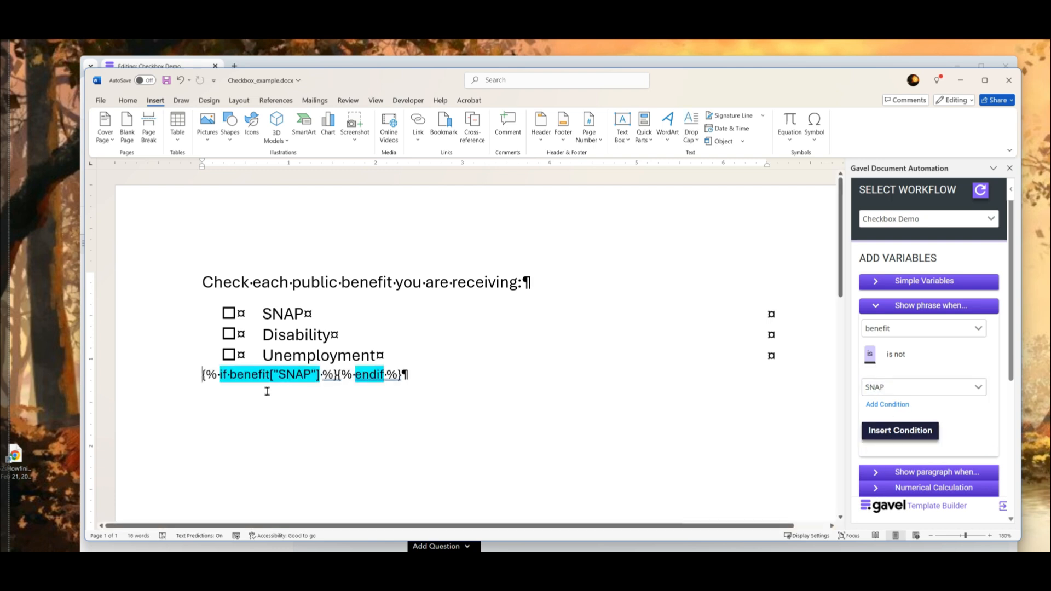
Insert the checked-box symbol between the if and endif tags of the SNAP condition.
left_click(339, 376)
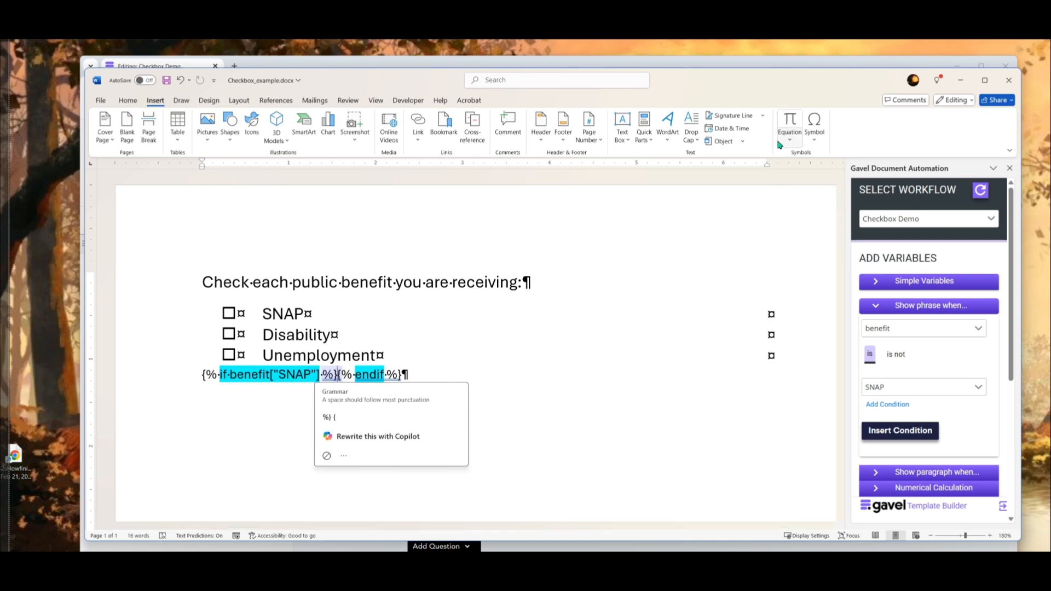
left_click(815, 133)
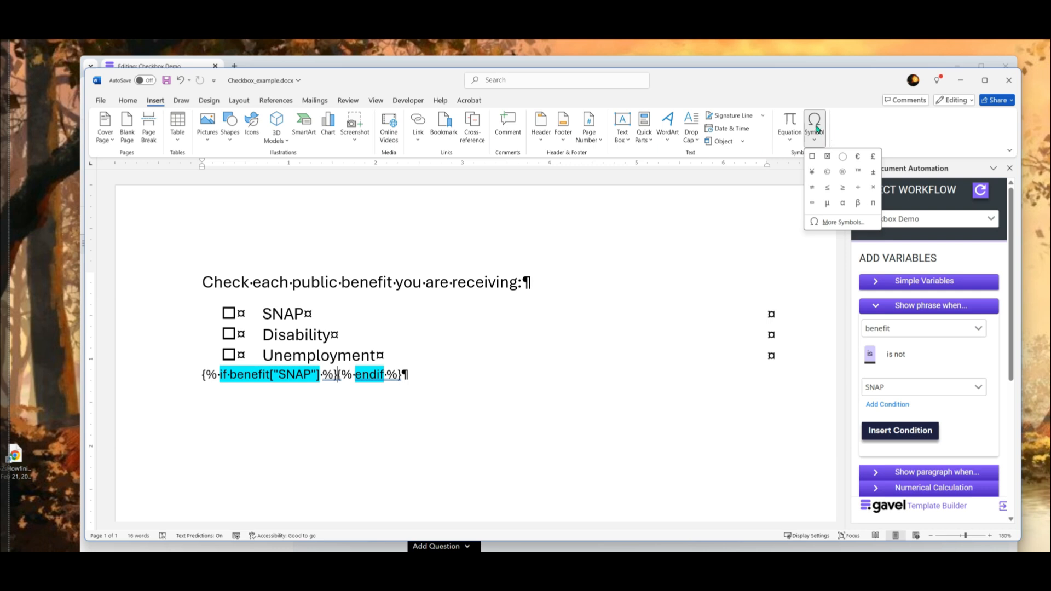
left_click(827, 157)
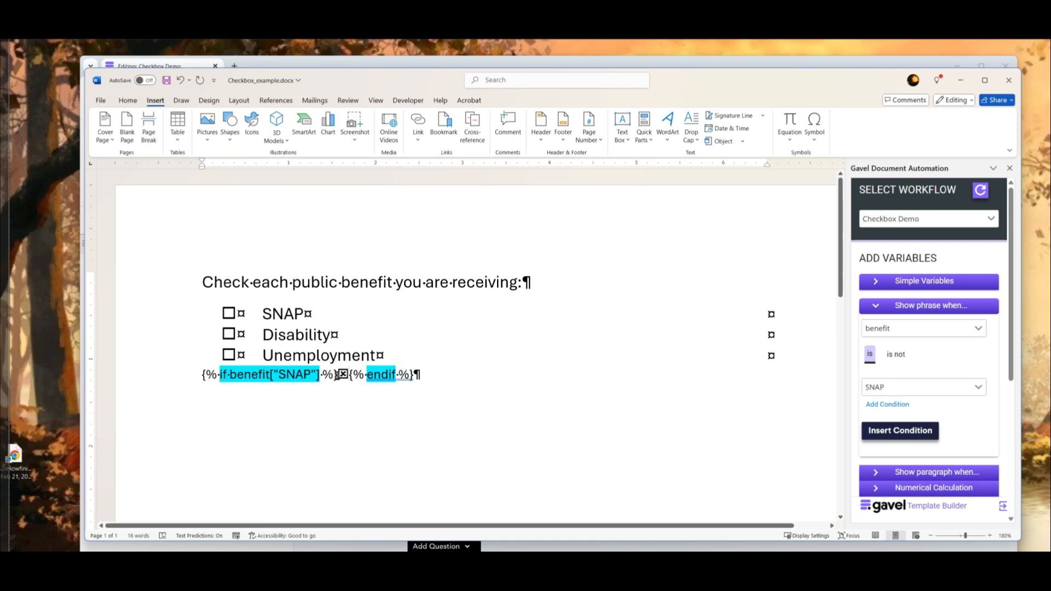
left_click_drag(349, 375, 340, 376)
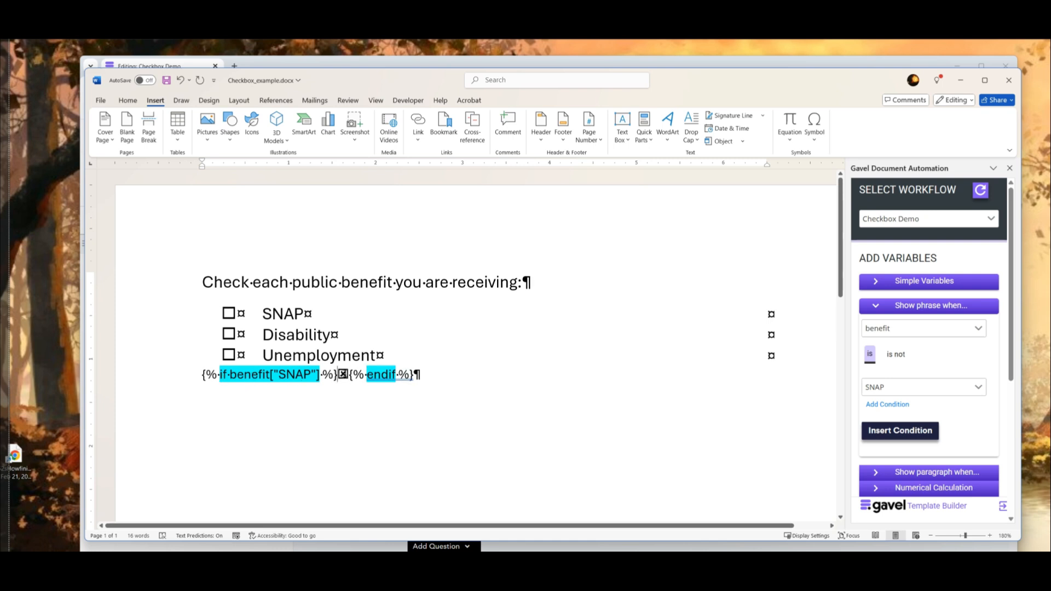
Add the tag {% else %} between the checked-box symbol and the endif tag.
left_click(351, 374)
type("{")
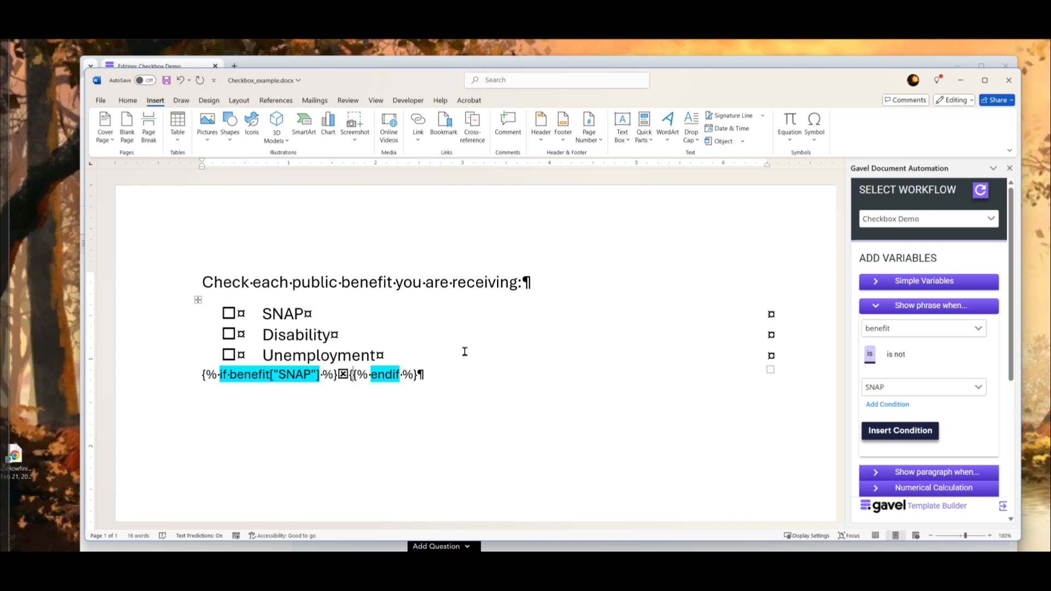
type("$")
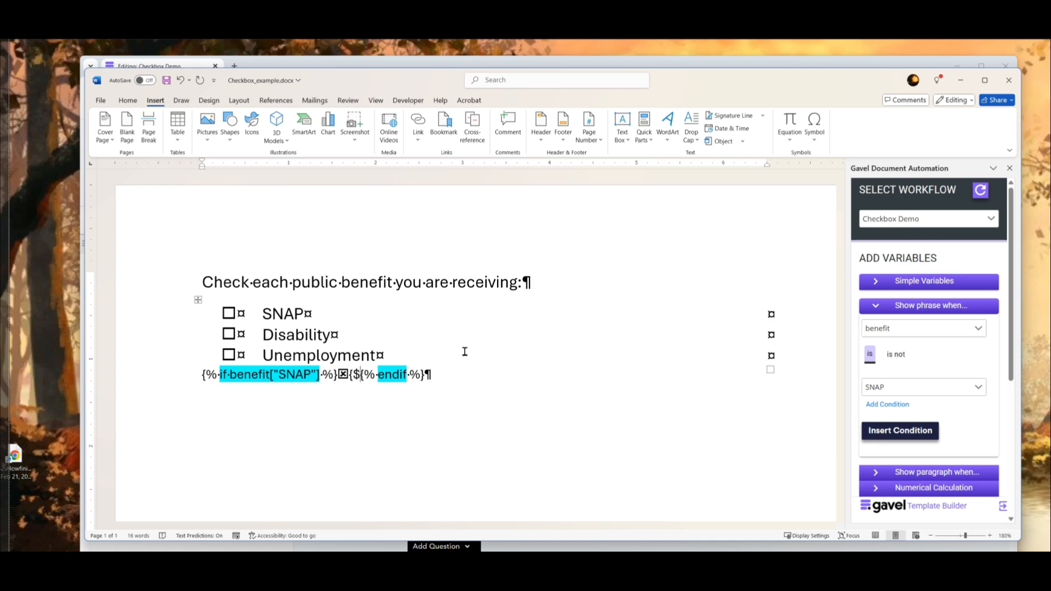
key("BackSpace")
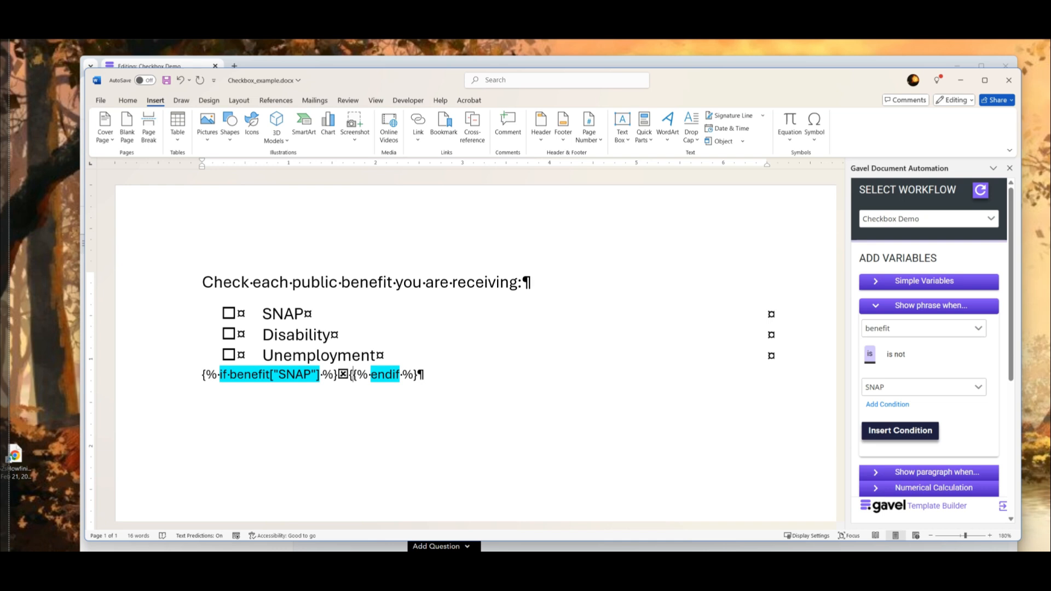
type("%")
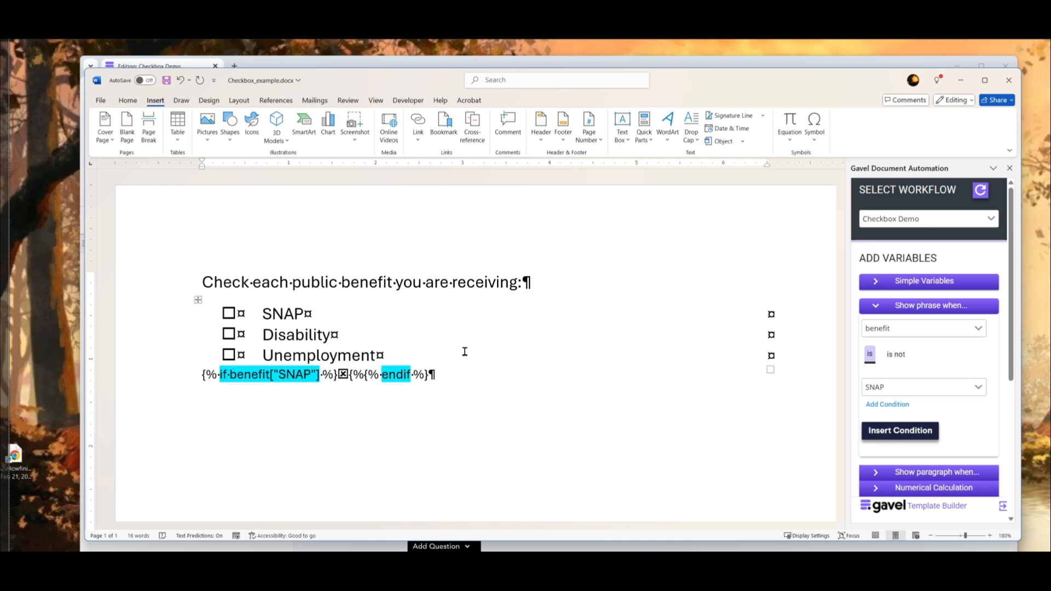
type(" else")
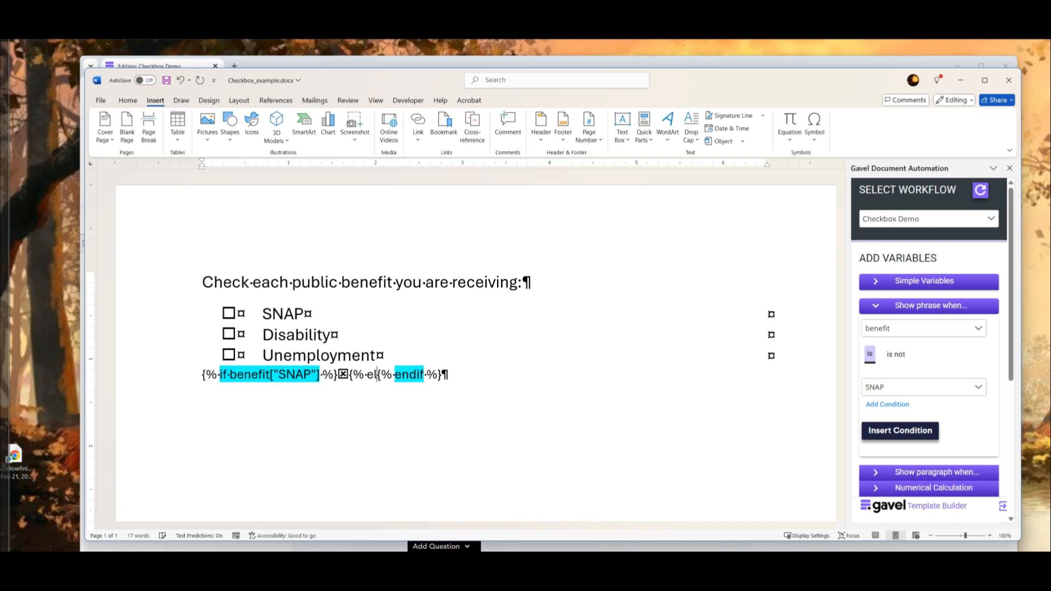
type(" %")
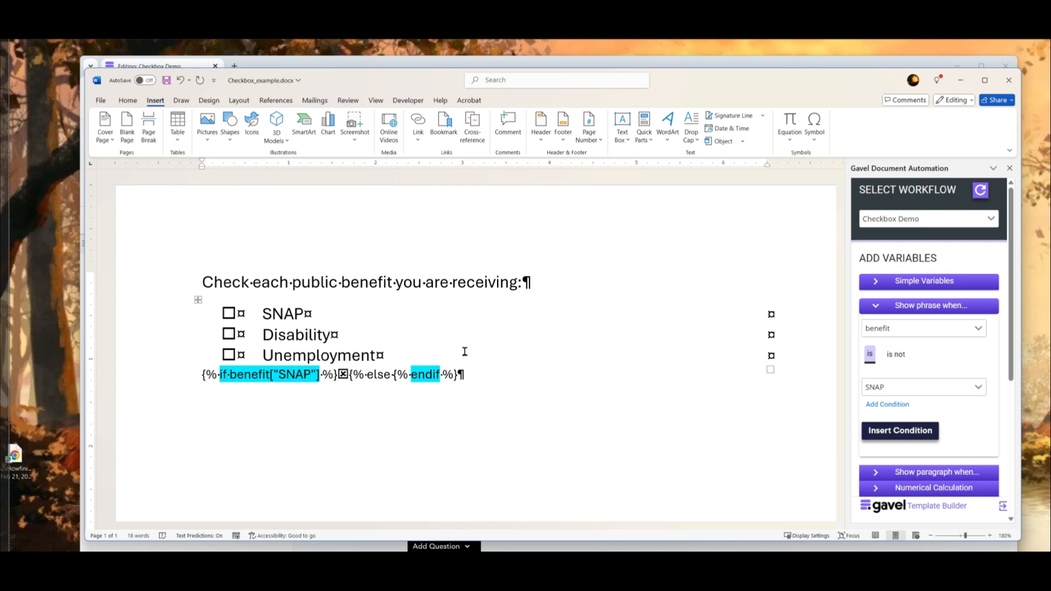
type("}")
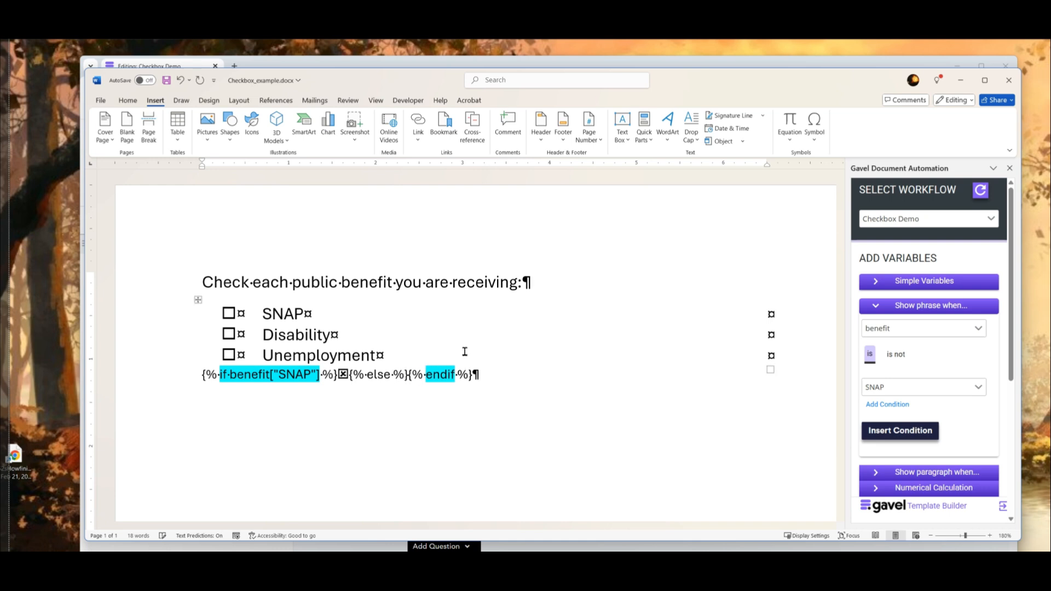
Move the empty checkbox from the SNAP row to between the else and endif tags of the SNAP condition.
left_click(225, 314)
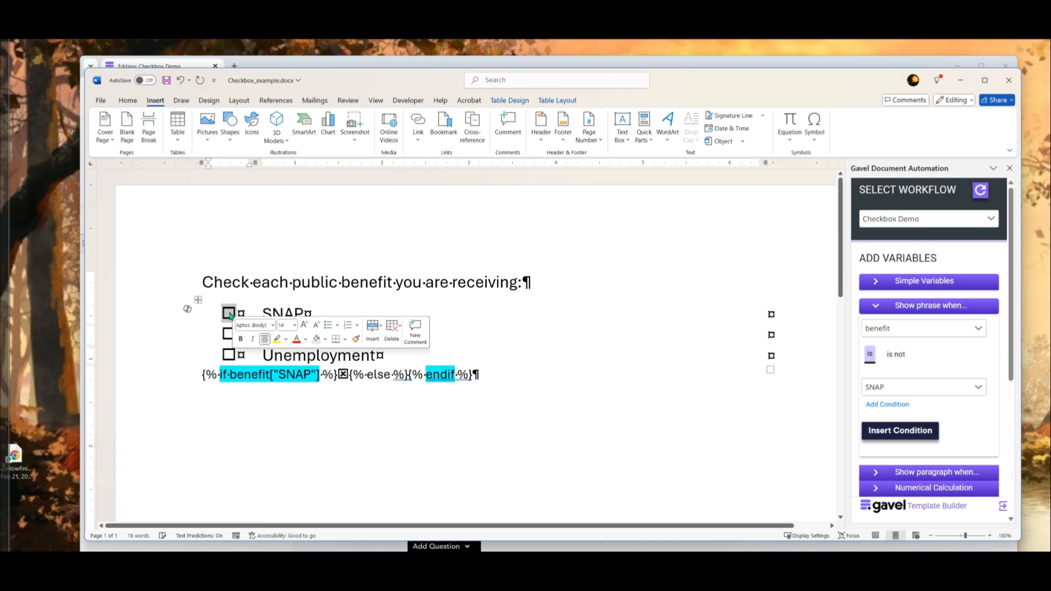
right_click(230, 316)
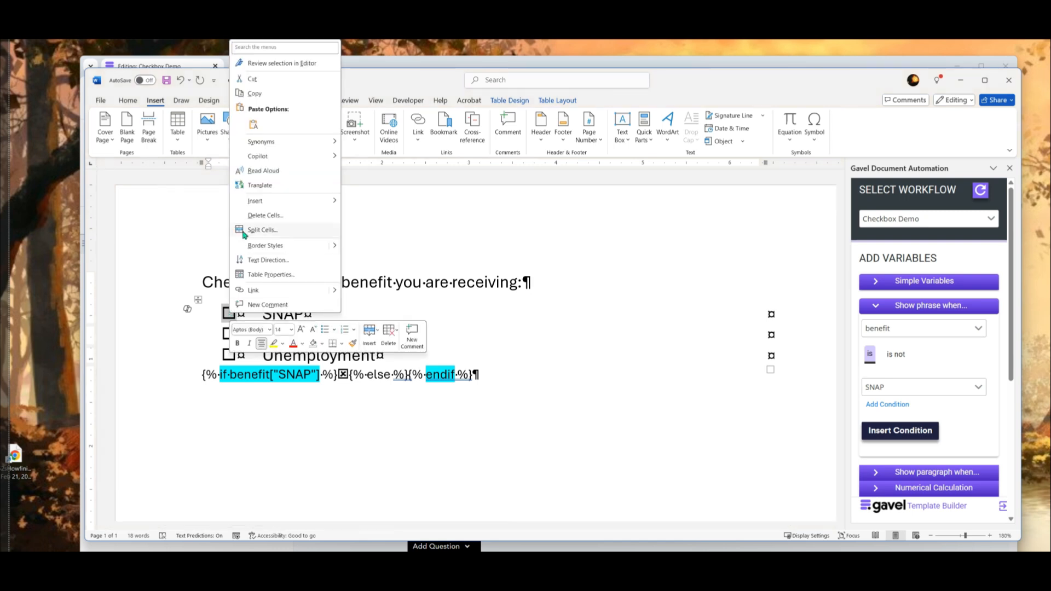
left_click(252, 79)
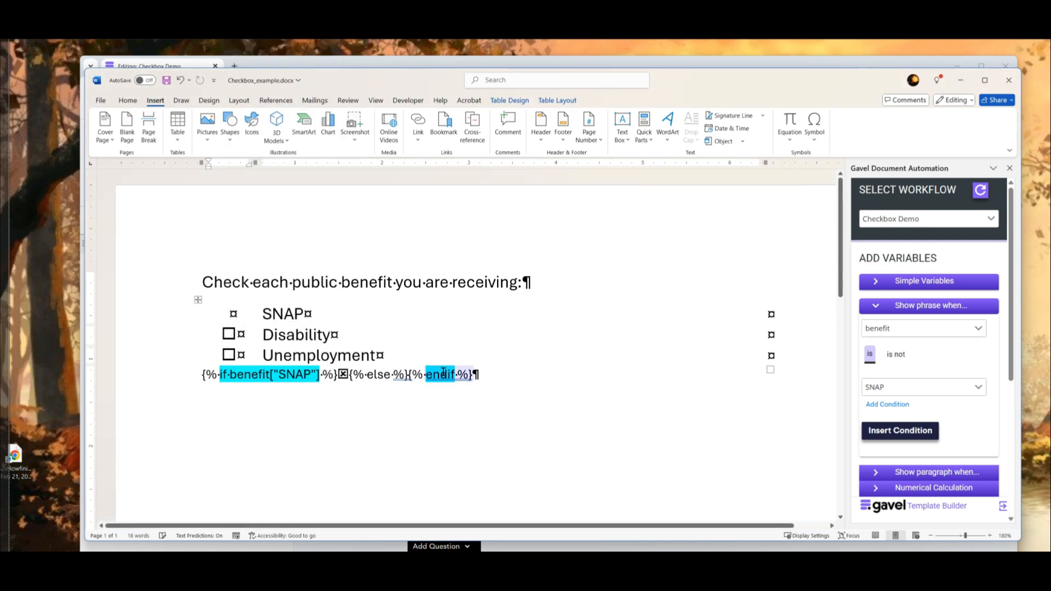
left_click(408, 375)
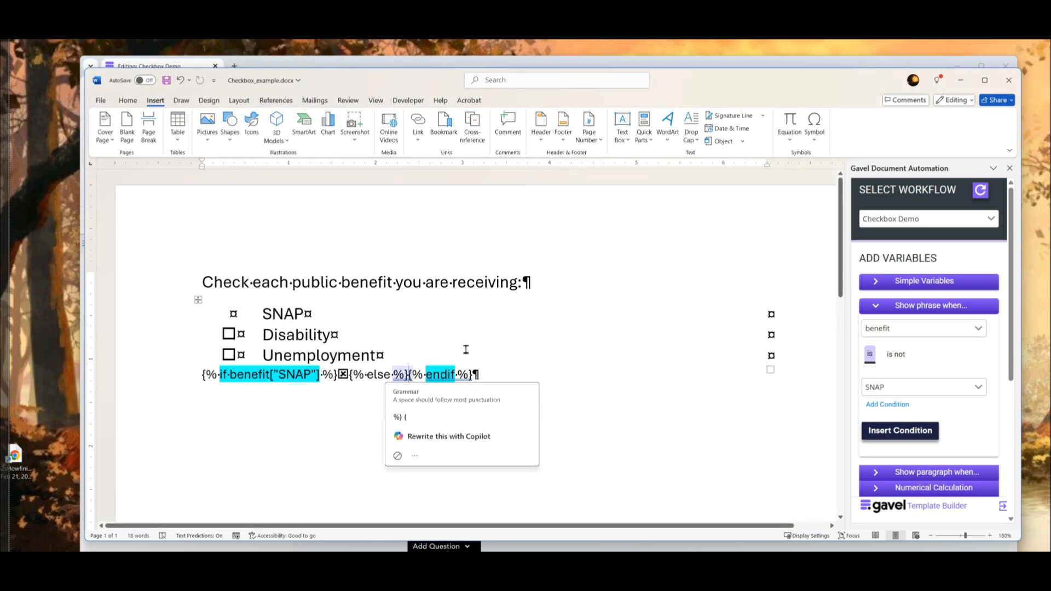
key("ctrl+v")
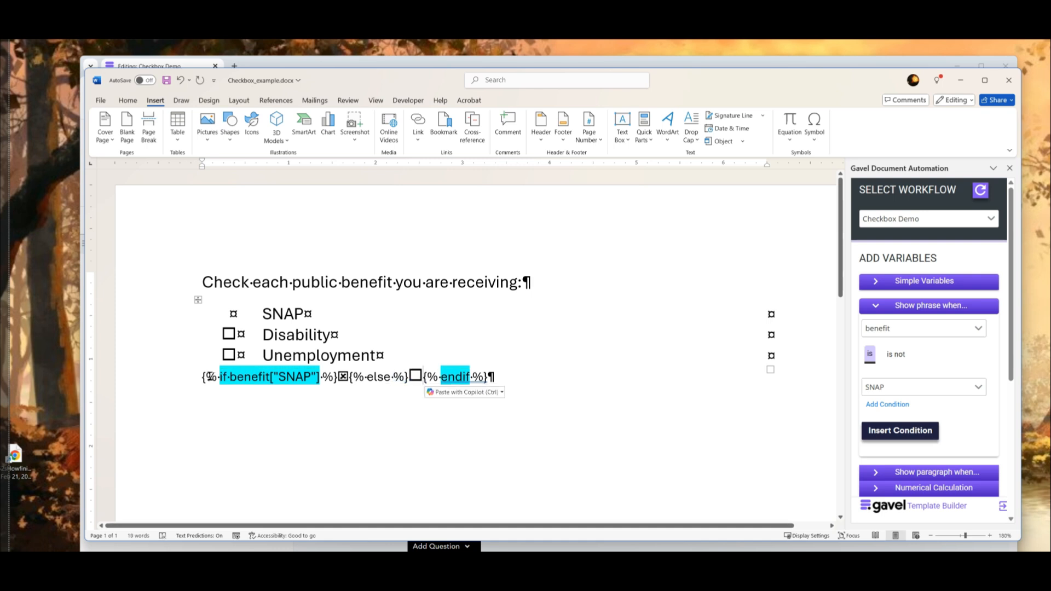
Move the whole SNAP condition line from below the table into the empty checkbox cell of the SNAP row.
left_click_drag(203, 377, 497, 387)
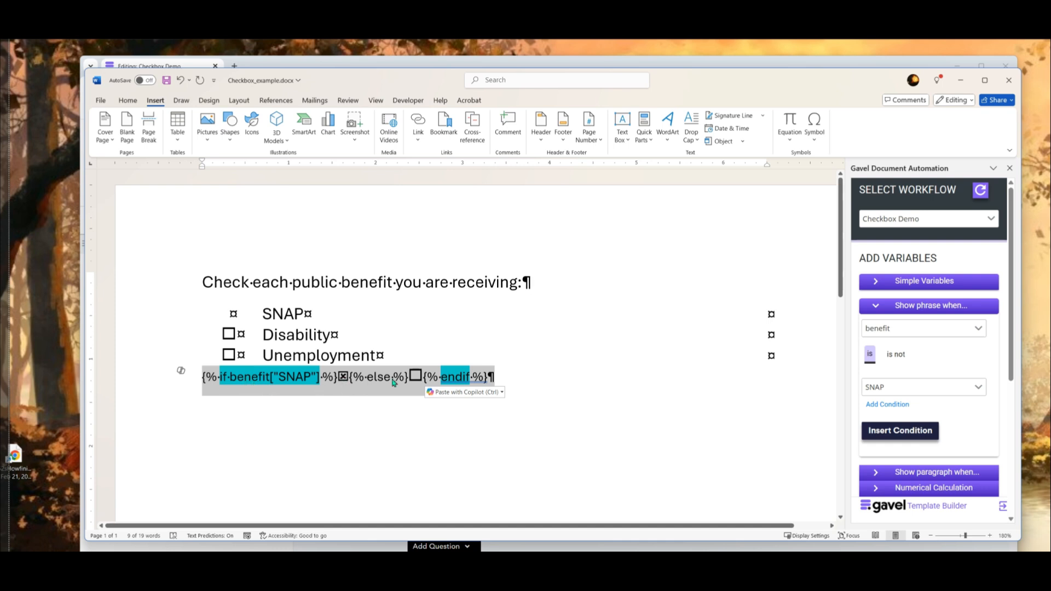
left_click(420, 380)
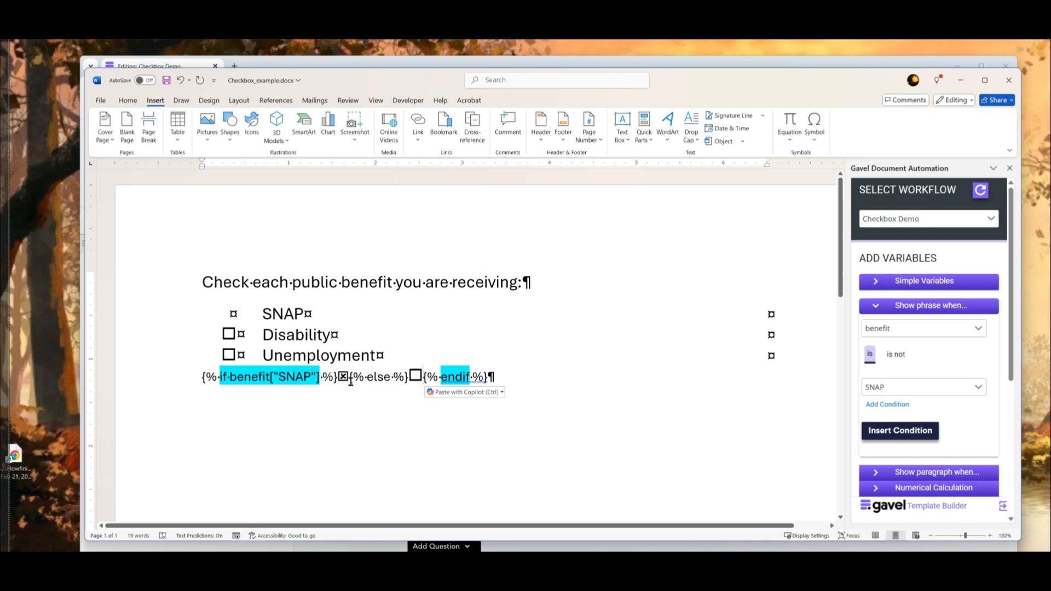
left_click_drag(351, 377, 408, 379)
left_click(409, 378)
mouse_move(204, 378)
left_mouse_down()
mouse_move(494, 378)
mouse_move(204, 381)
left_mouse_up()
left_click(493, 377)
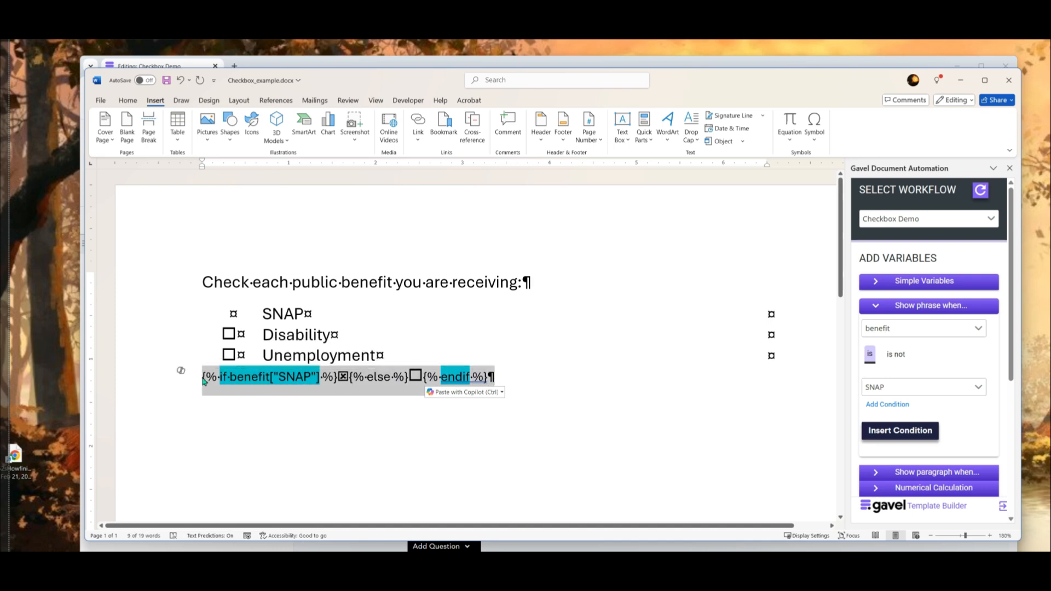
key("ctrl+x")
left_click(231, 313)
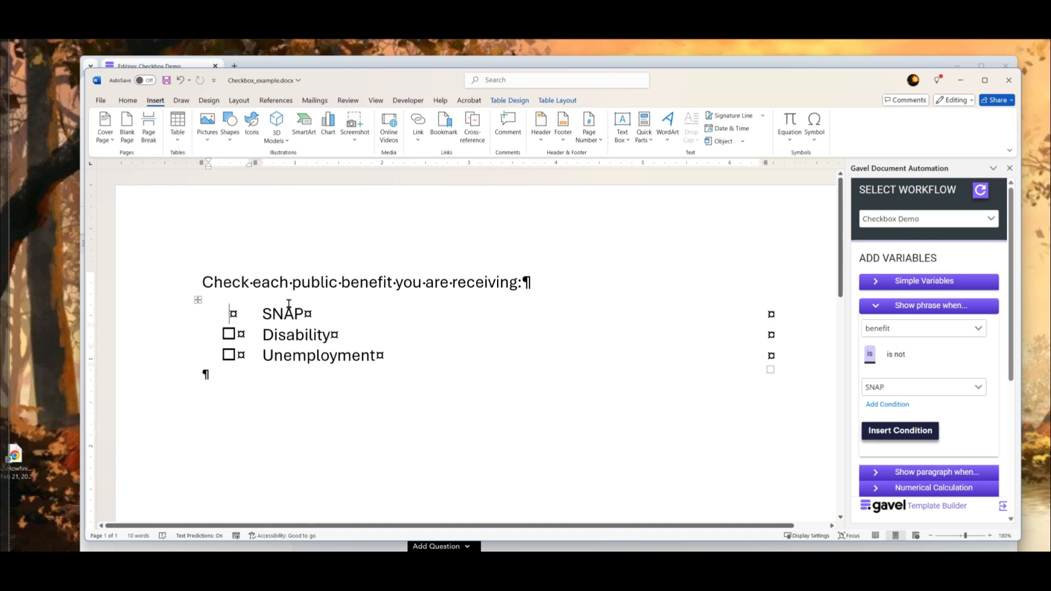
key("ctrl+v")
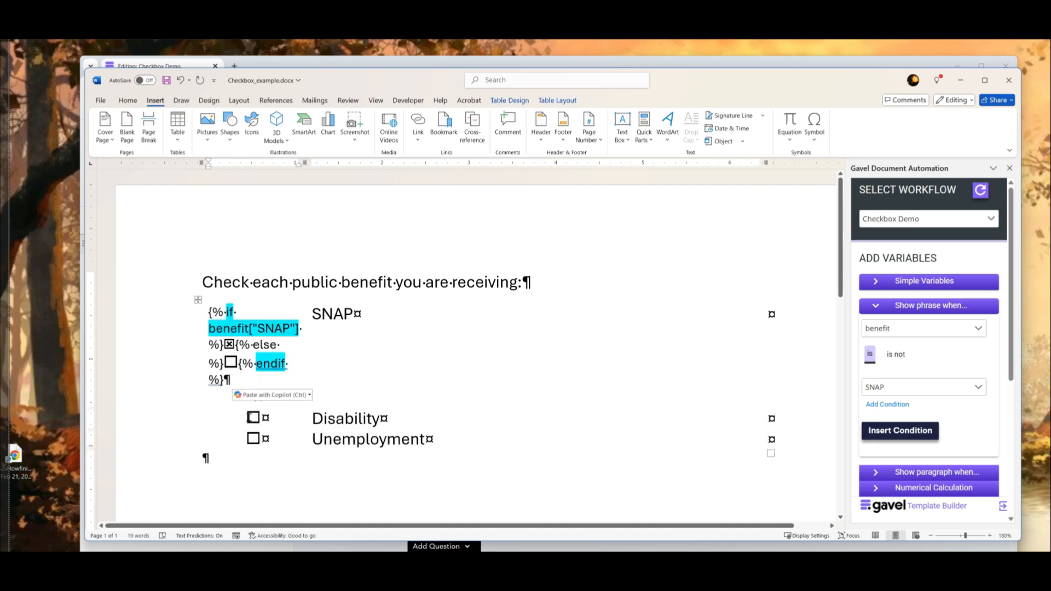
Insert a show-phrase condition for benefit is Disability in the empty paragraph below the table.
scroll(385, 399, "down", 1)
left_click(205, 415)
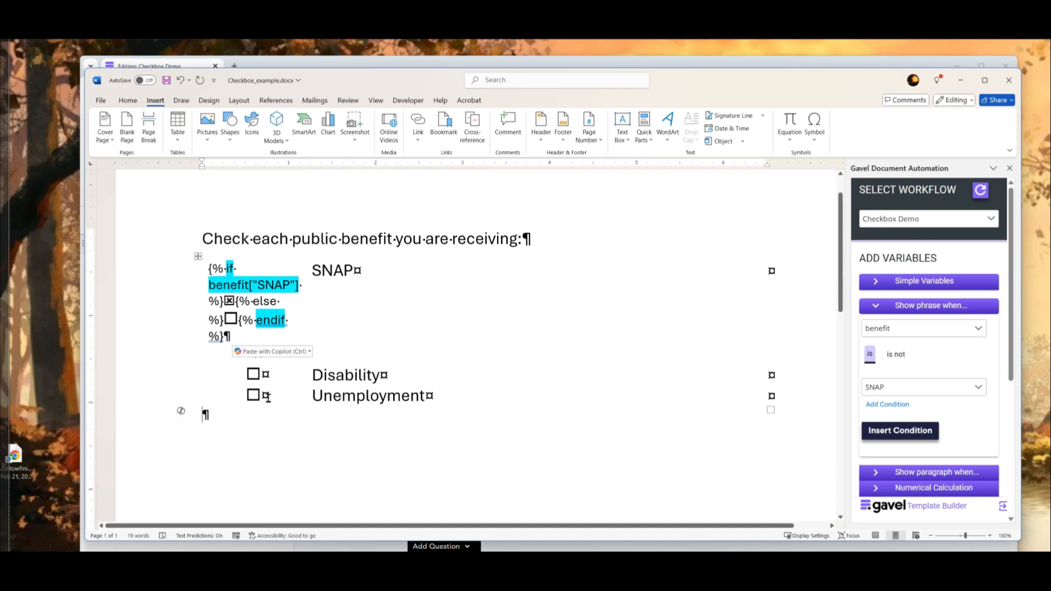
left_click(956, 392)
left_click(884, 430)
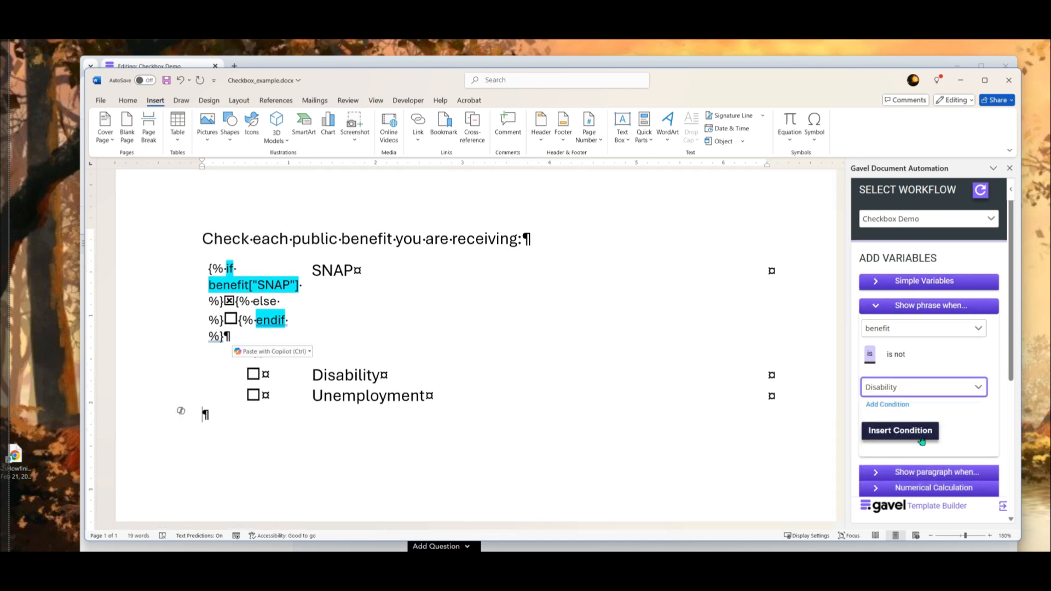
left_click(908, 433)
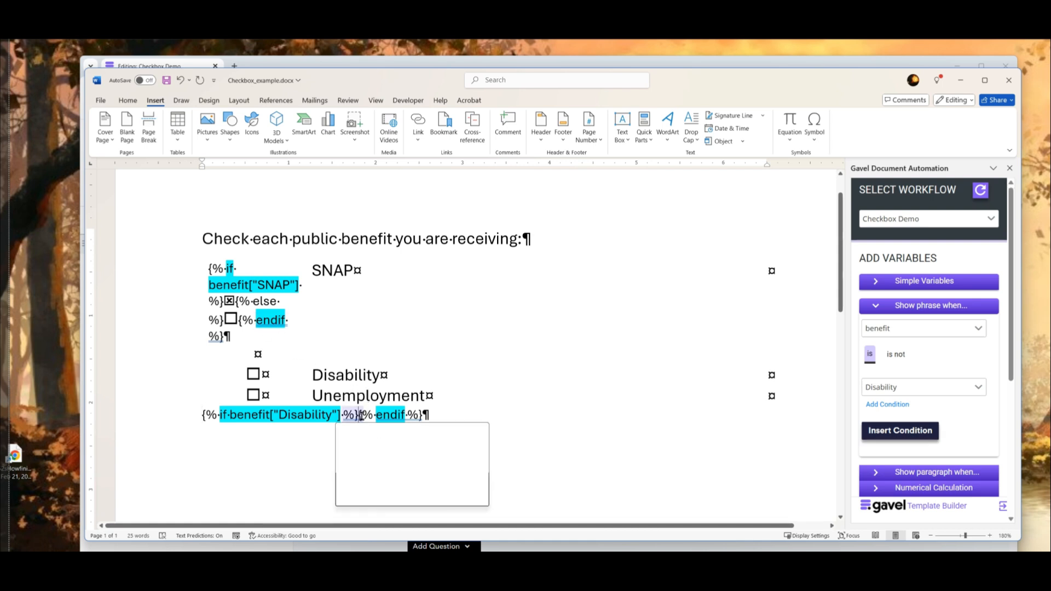
Insert the checked-box symbol between the if and endif tags of the Disability condition.
left_click(360, 415)
left_click(813, 127)
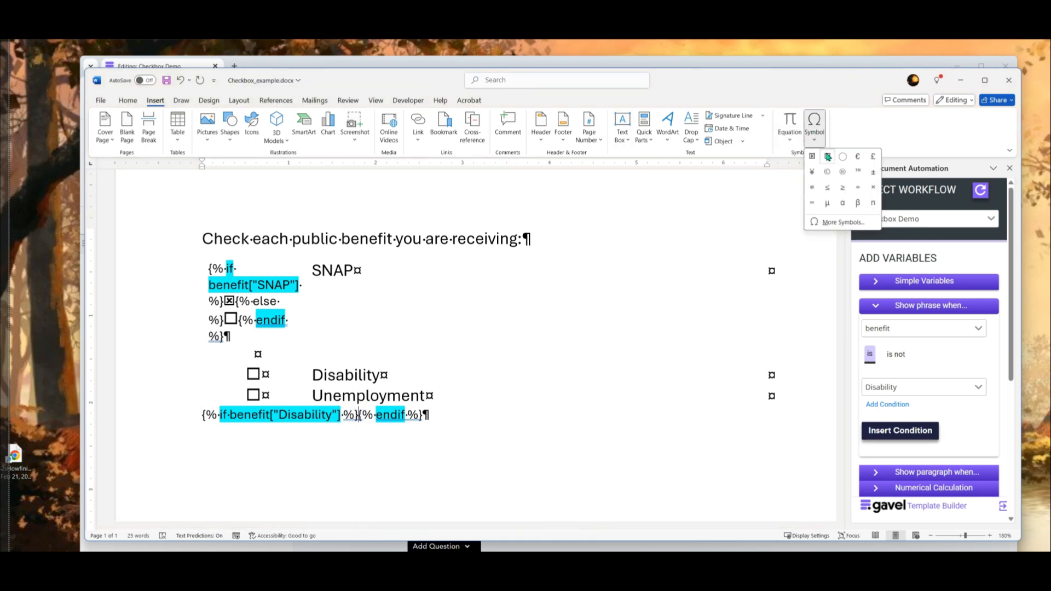
left_click(812, 158)
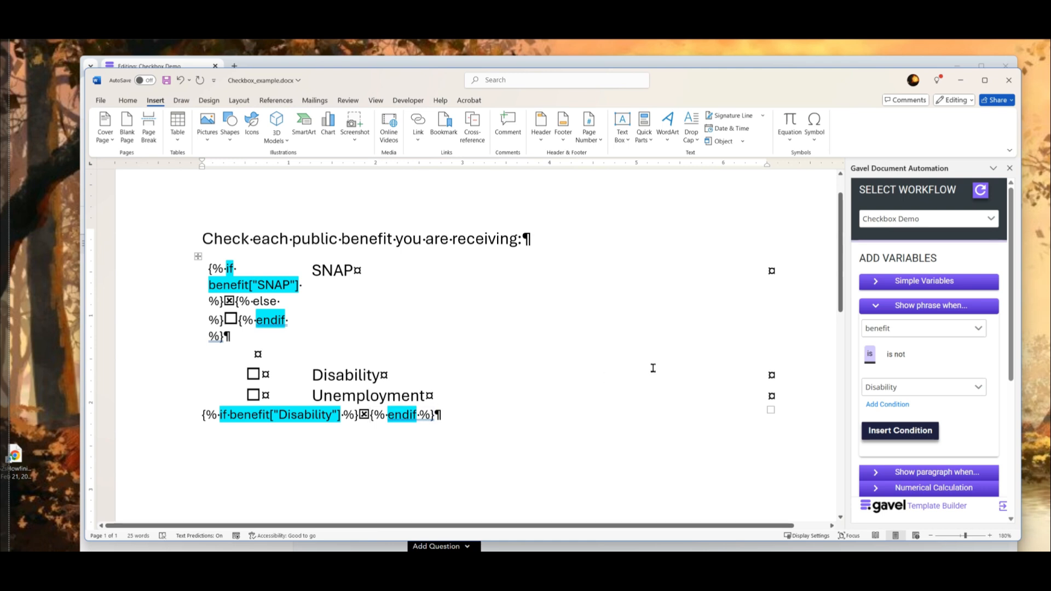
Add the tag {% else %} followed by the empty-box symbol before the endif tag of the Disability condition.
type("{")
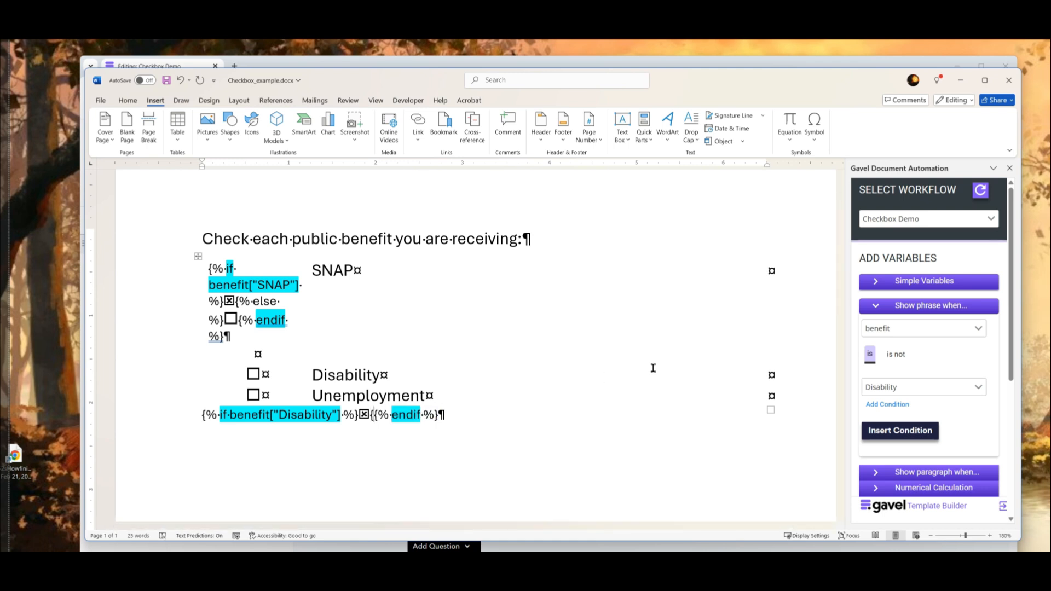
type("% else")
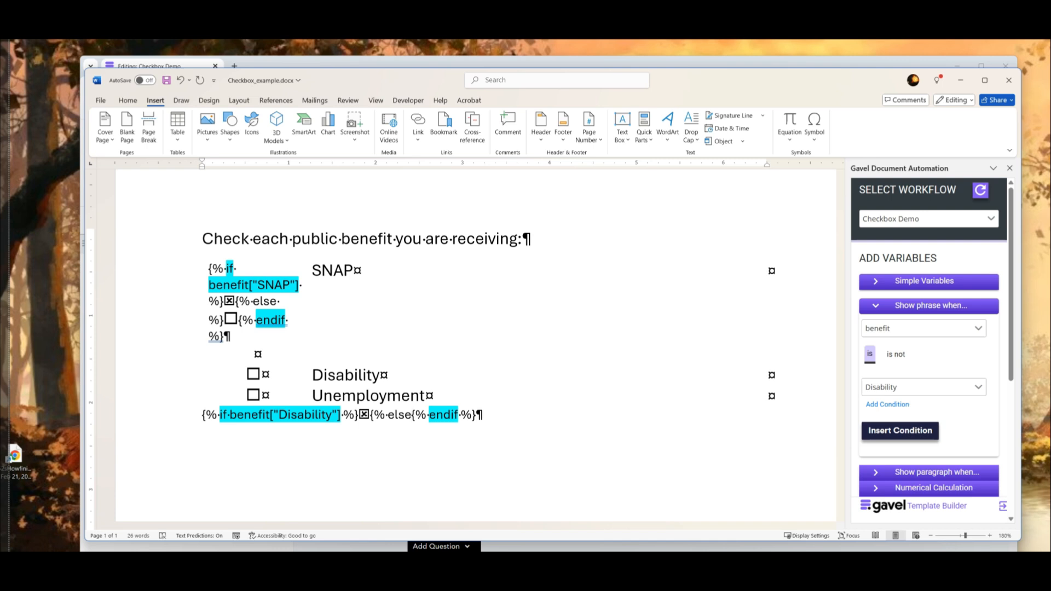
type(" %}")
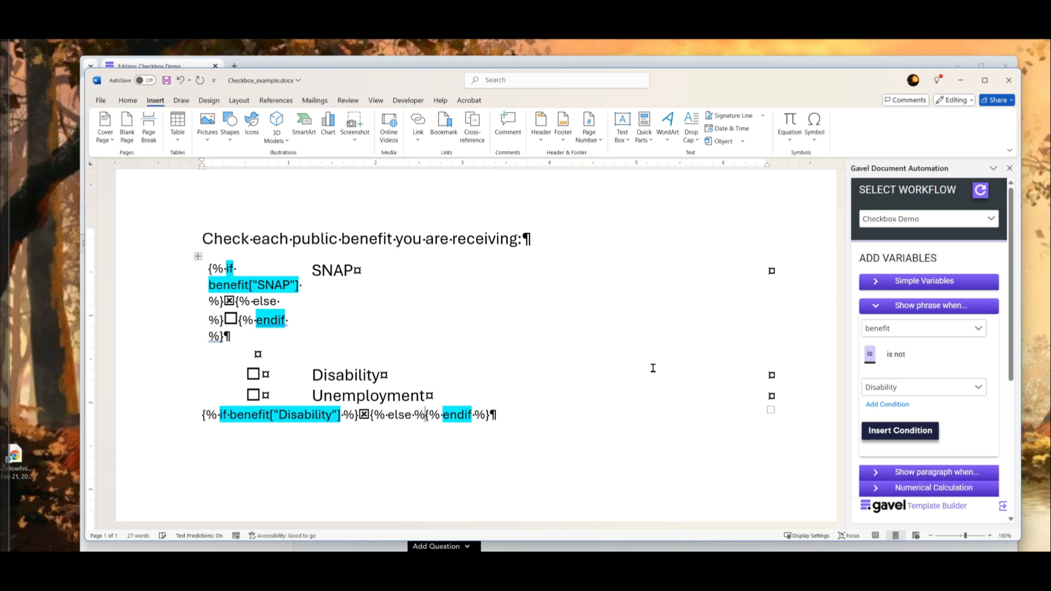
left_click(814, 126)
left_click(827, 159)
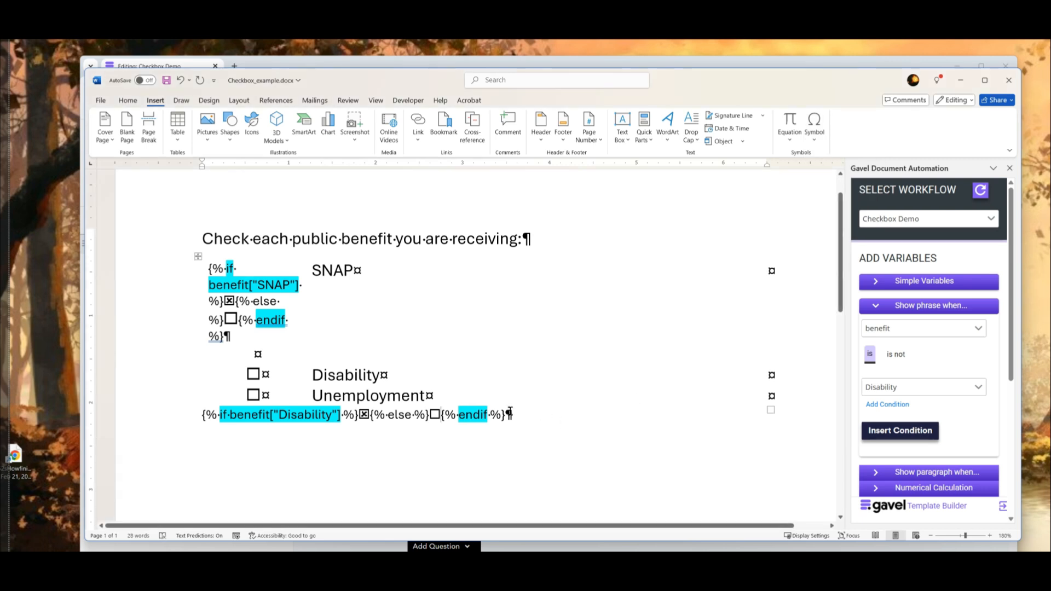
Replace the checkbox in the Disability row with the whole Disability condition line, cut from below the table.
left_click_drag(511, 416, 204, 417)
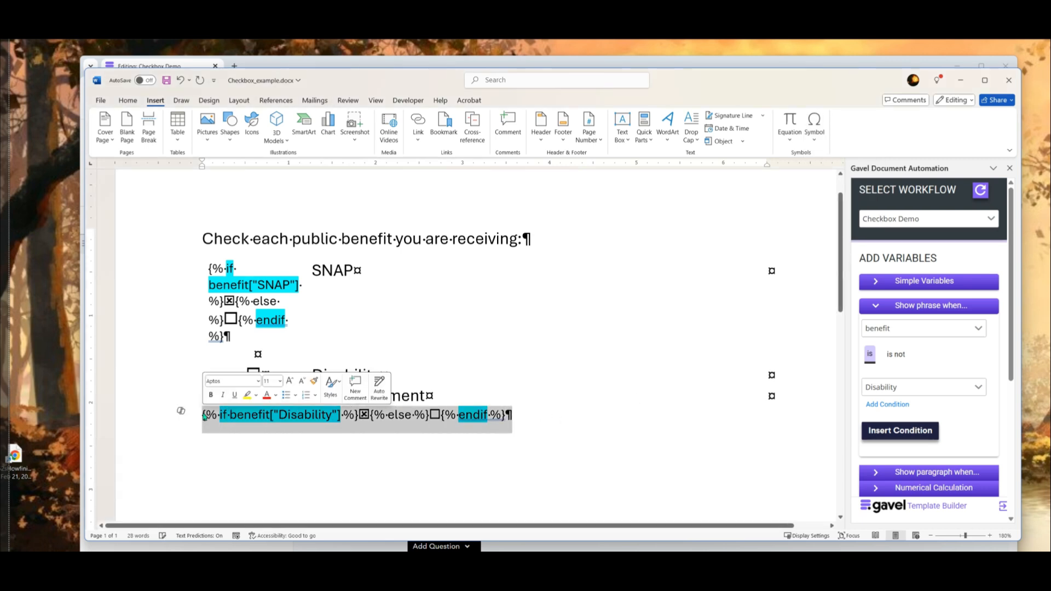
key("ctrl+x")
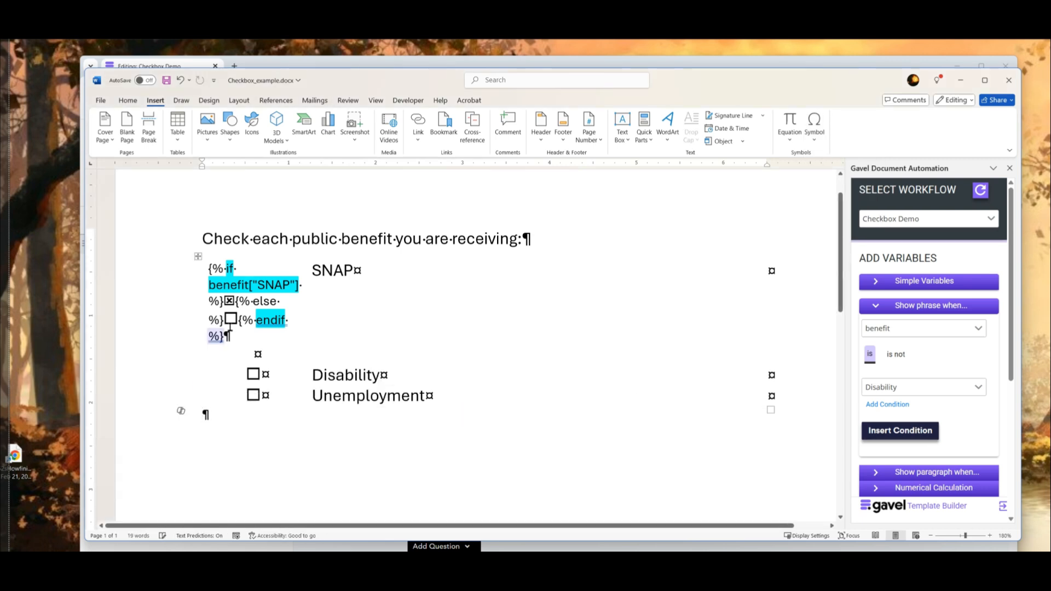
left_click(253, 377)
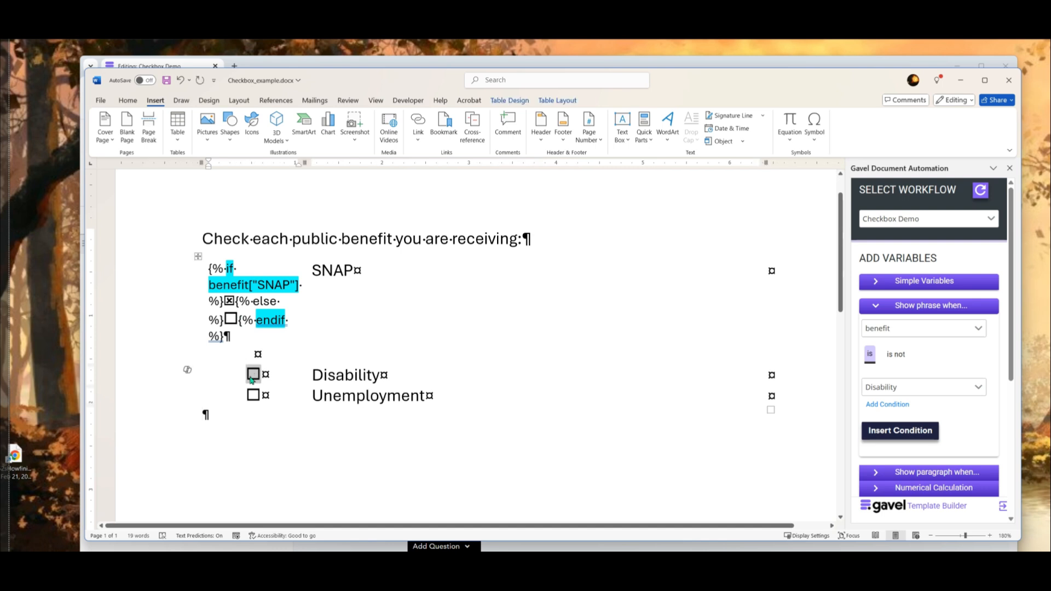
key("ctrl+v")
Insert a show-phrase condition for benefit is Unemployment in the empty paragraph below the table.
scroll(539, 356, "down", 3)
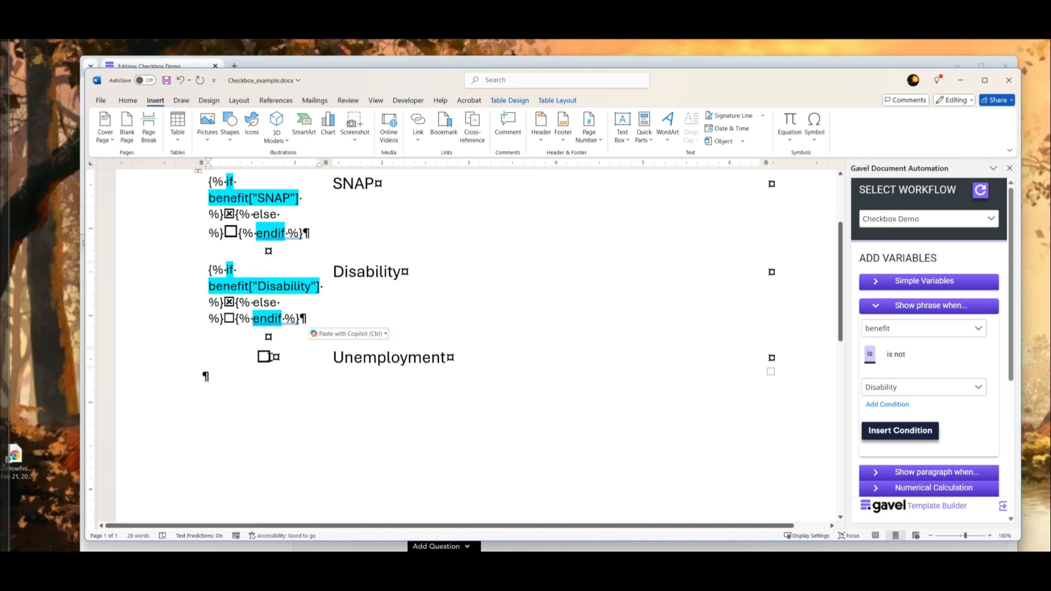
left_click(207, 378)
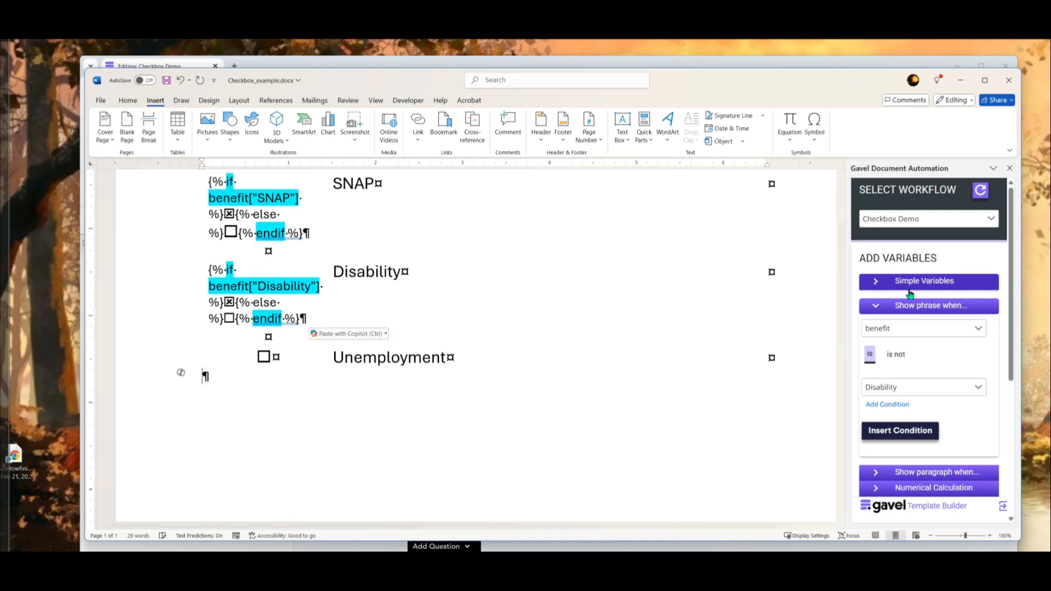
left_click(908, 387)
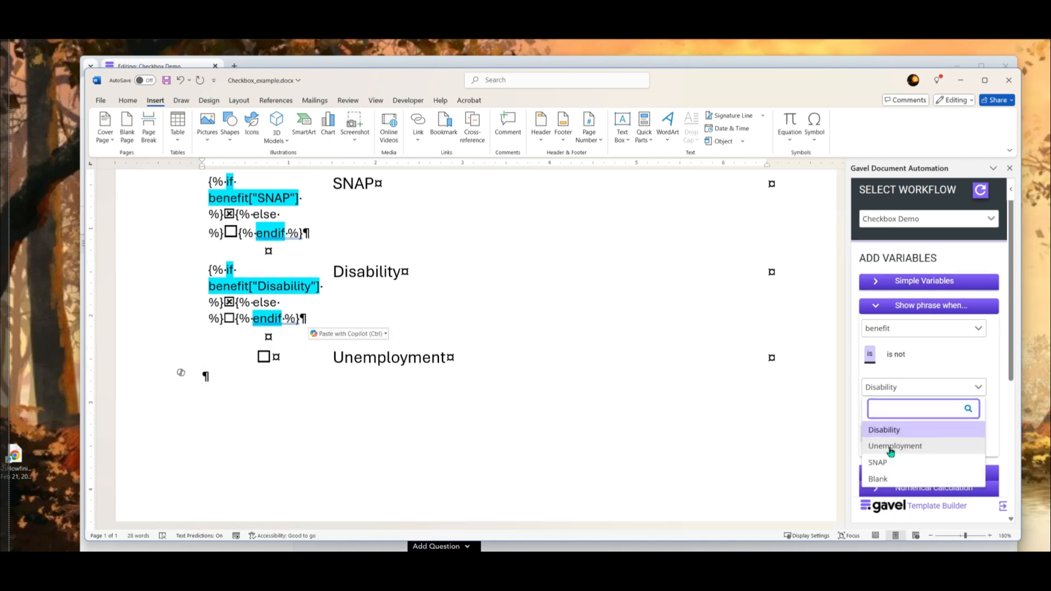
left_click(890, 447)
left_click(900, 431)
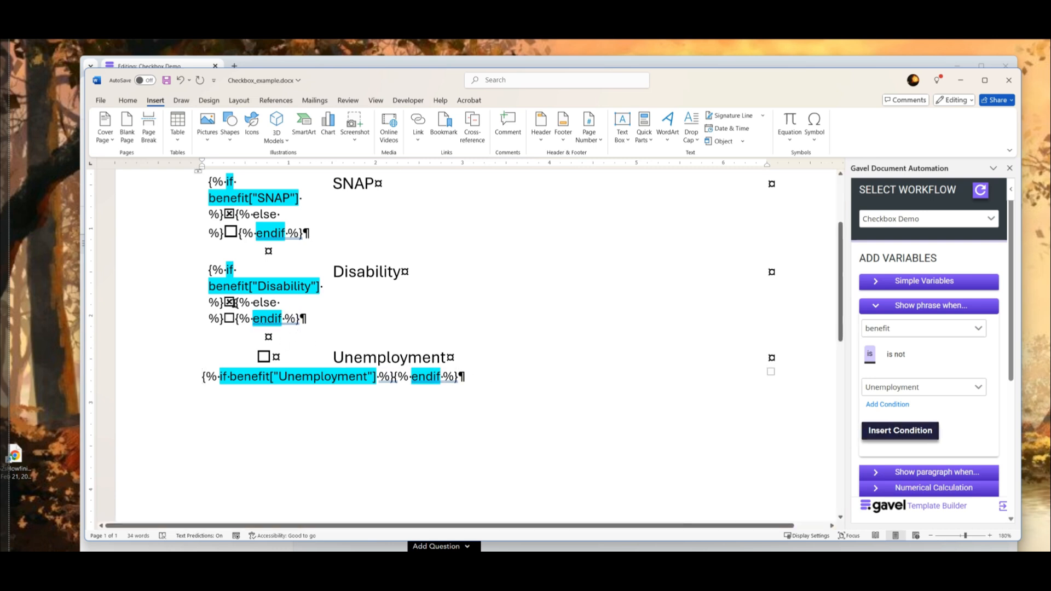
Copy the checked-box symbol from the Disability condition into the Unemployment condition and add the tag {% else %} after it.
double_click(229, 303)
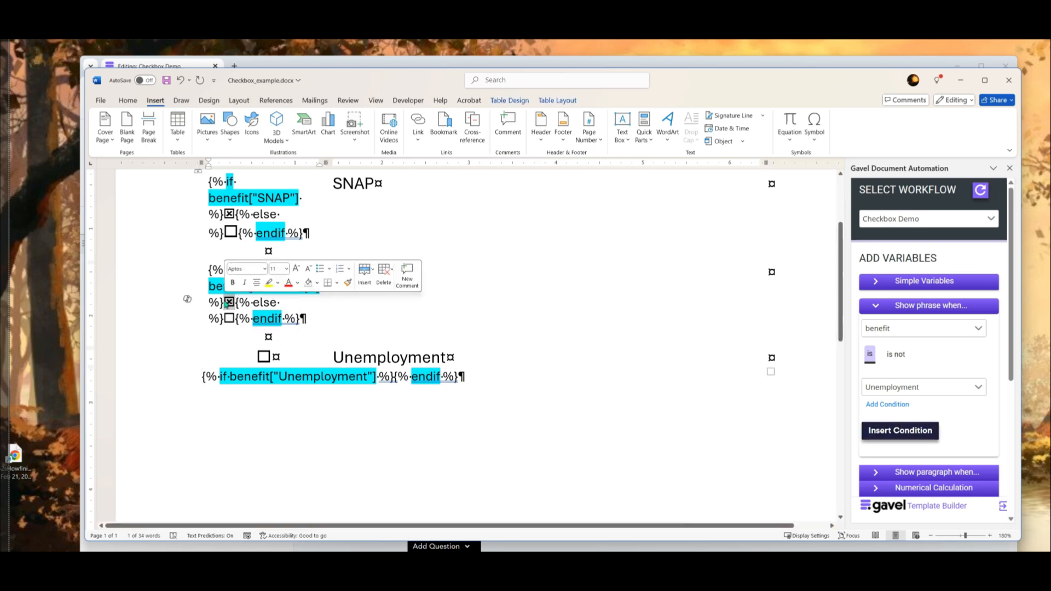
left_click(395, 378)
key("ctrl+v")
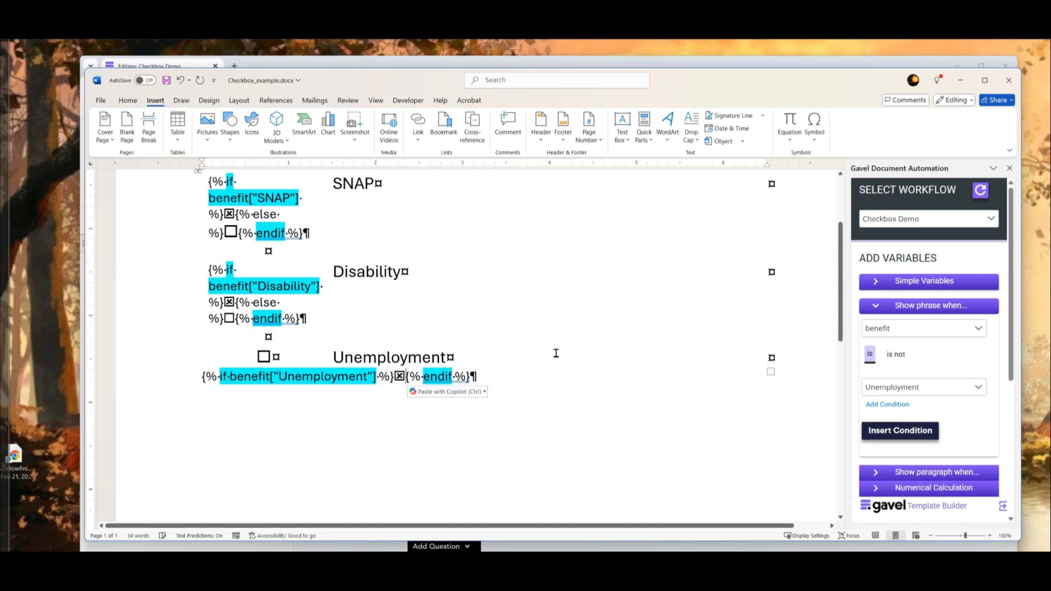
type("{% else ")
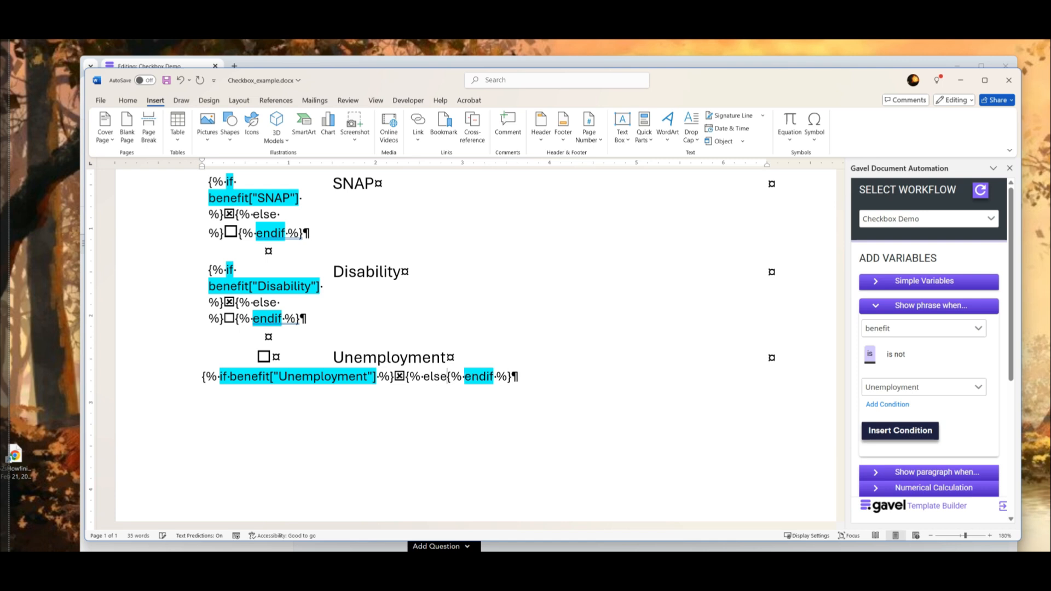
type("%}")
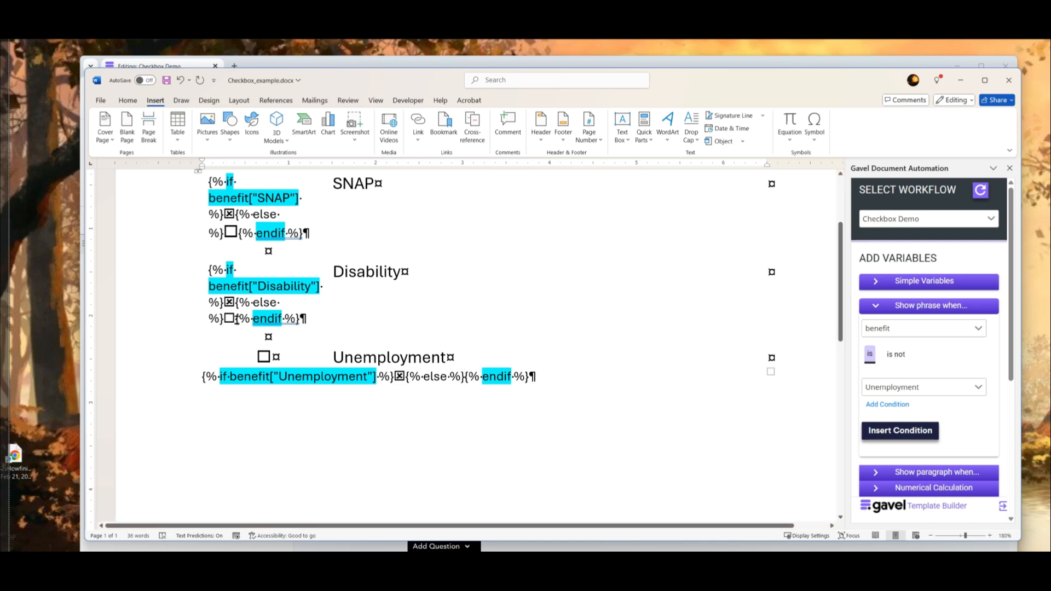
Copy the empty-box symbol from the Disability condition to between the else and endif tags of the Unemployment condition.
right_click(230, 319)
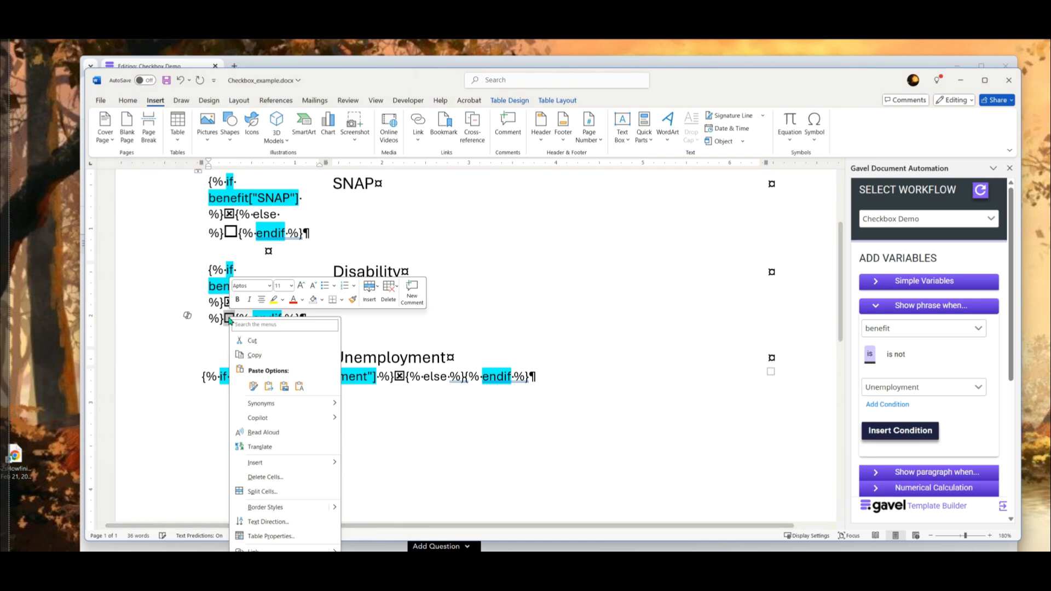
left_click(255, 356)
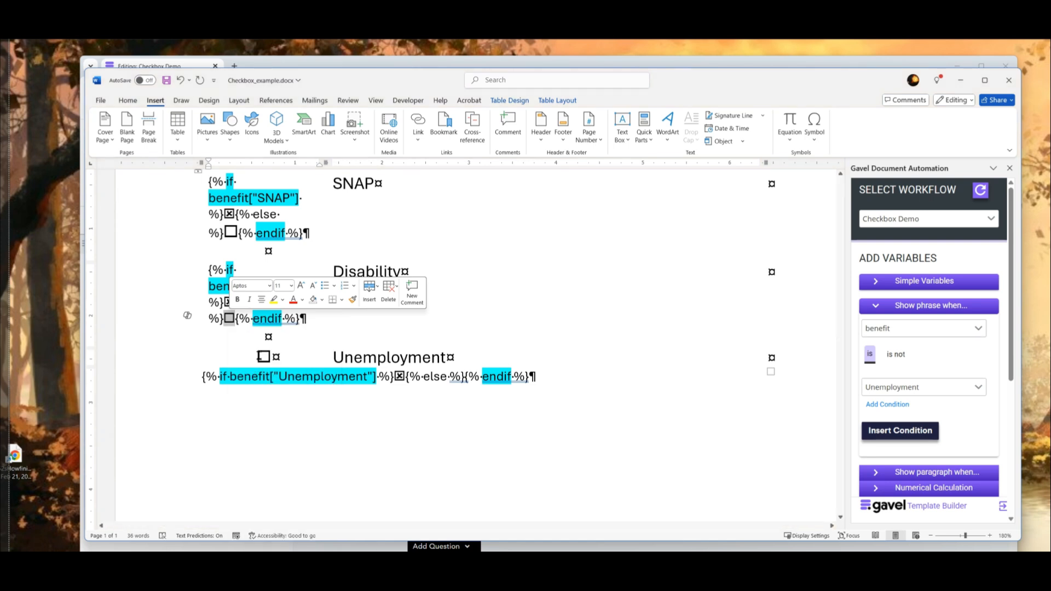
left_click(466, 378)
key("ctrl+v")
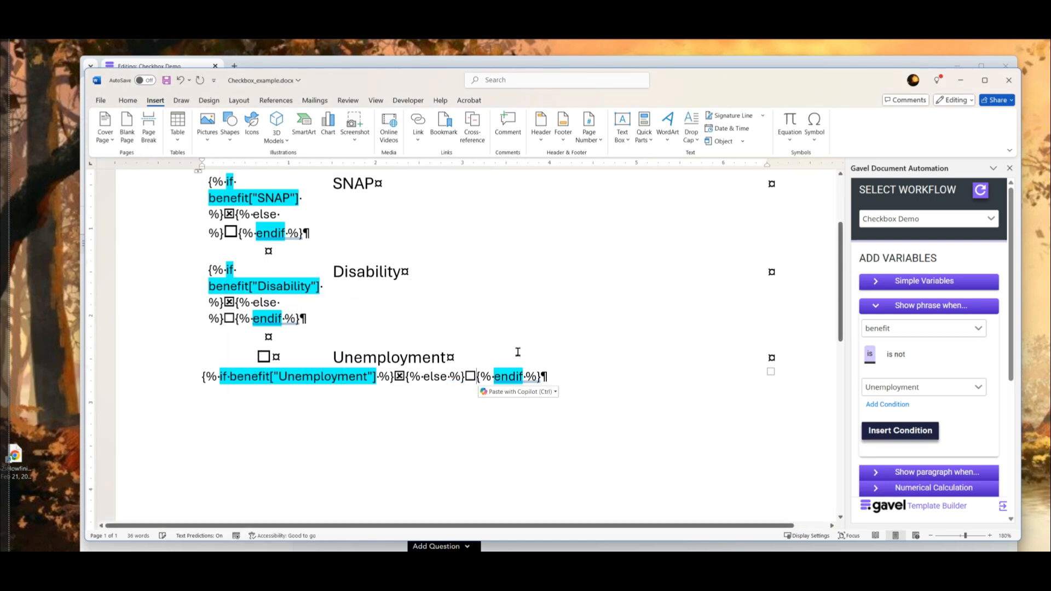
Replace the checkbox in the Unemployment row with the whole Unemployment condition line, cut from below the table.
left_click_drag(543, 376, 211, 376)
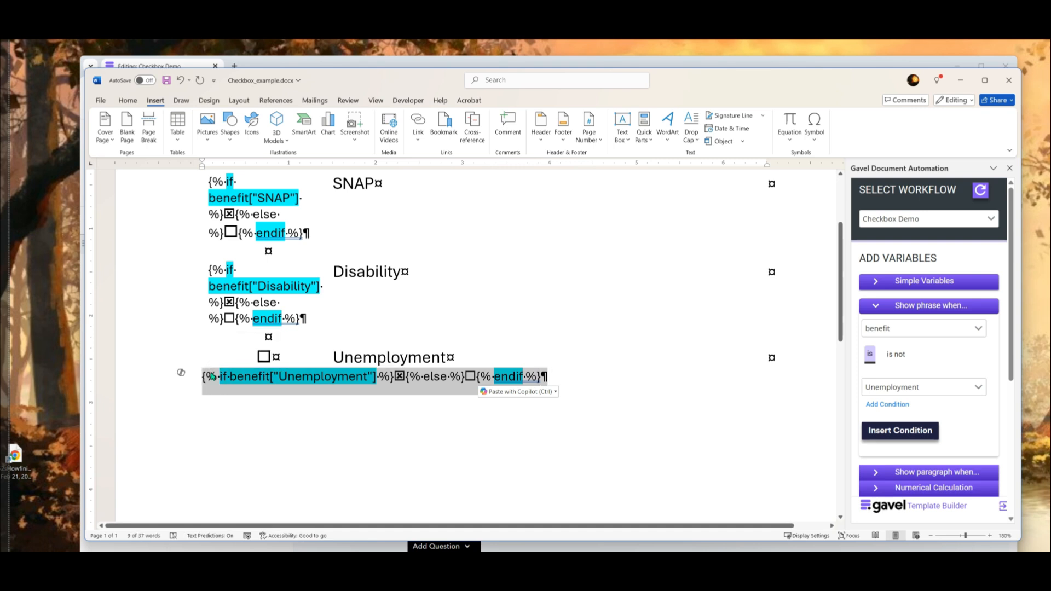
key("ctrl+x")
double_click(258, 357)
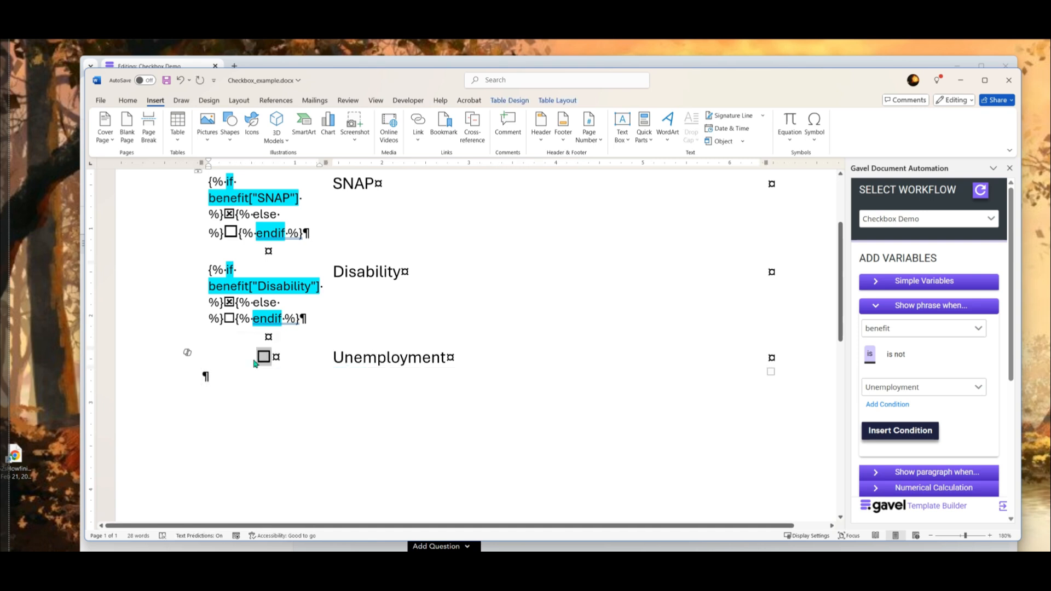
key("ctrl+v")
Save the template, update Checkbox_example.docx in Gavel from the add-in, and close the document.
scroll(509, 291, "up", 3)
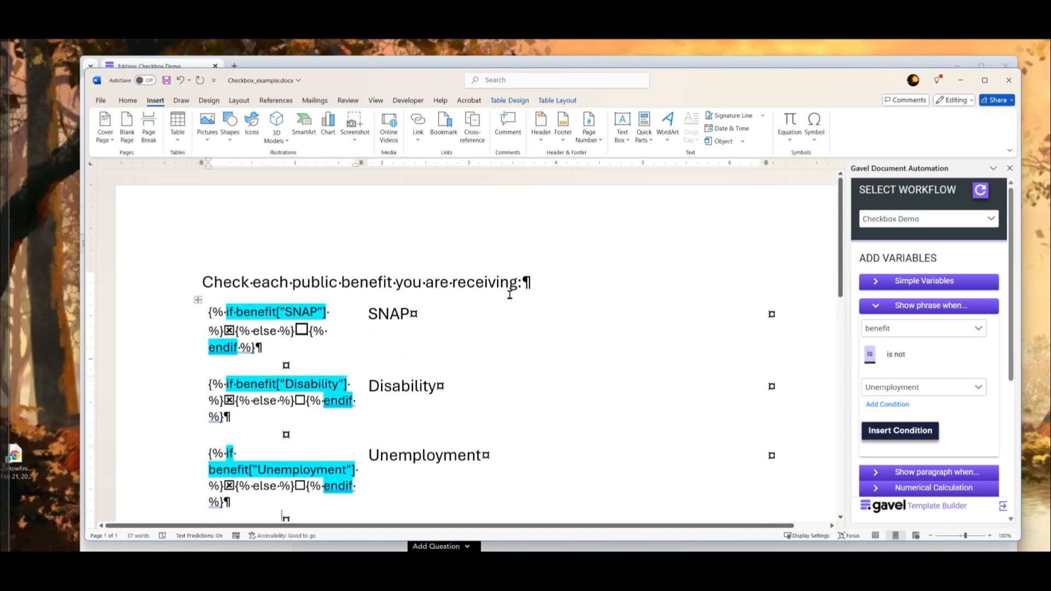
left_click(166, 81)
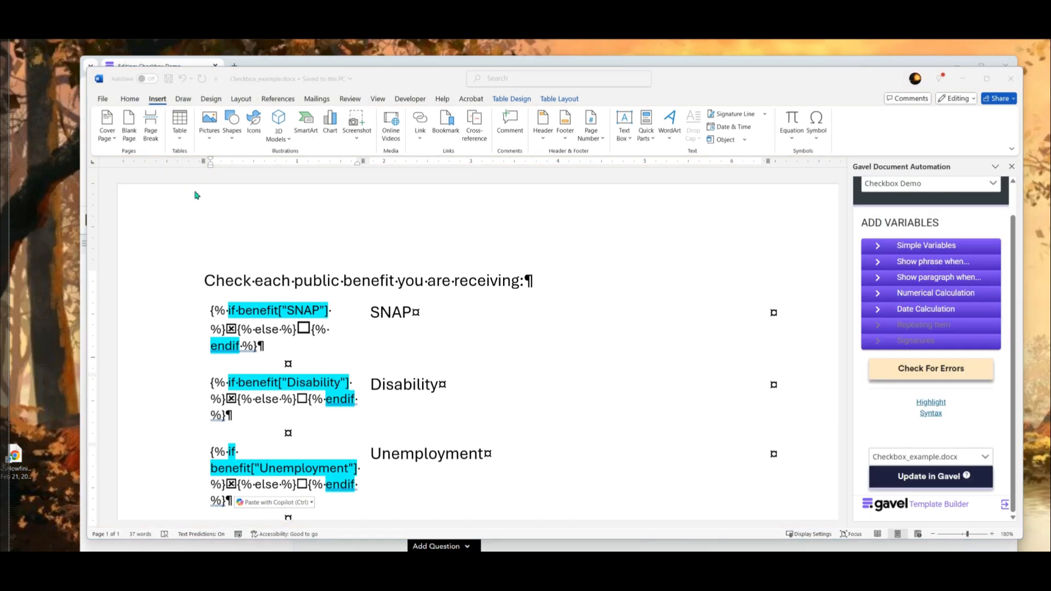
left_click(970, 462)
left_click(971, 461)
left_click(913, 353)
left_click(931, 476)
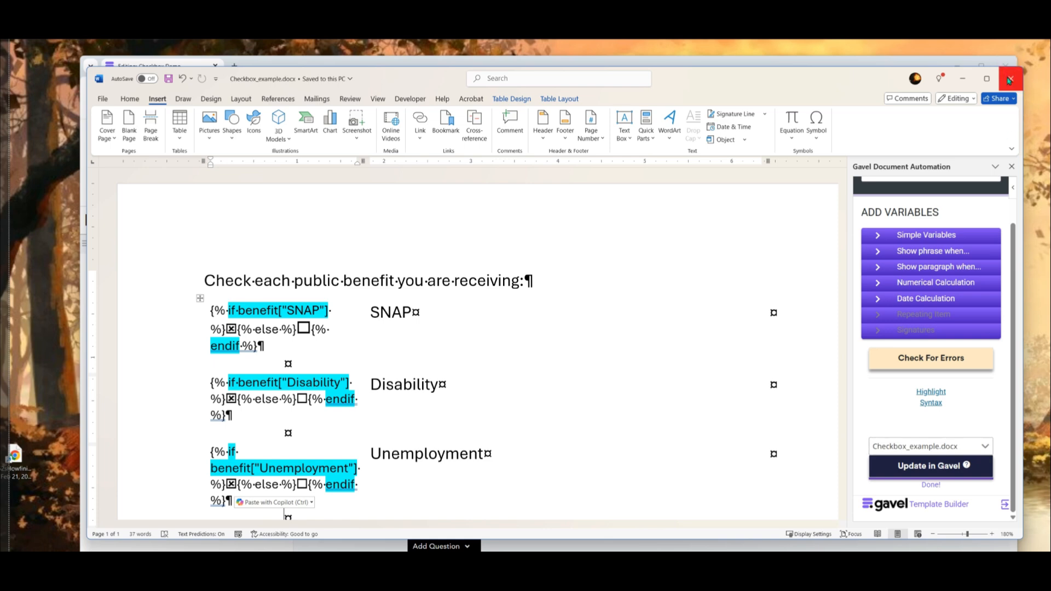
left_click(1010, 81)
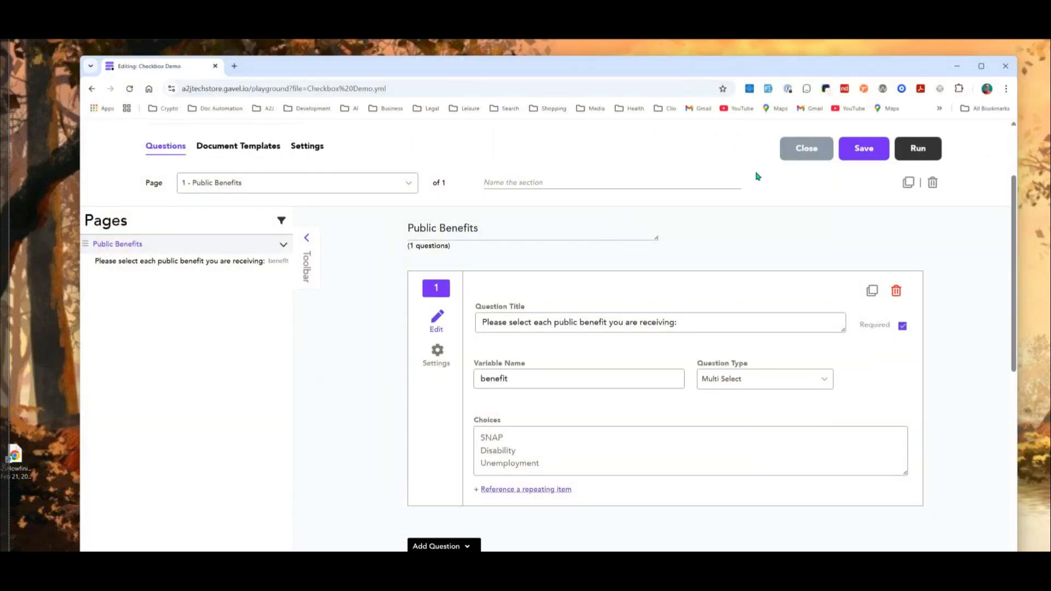
Run the Checkbox Demo workflow with SNAP and Unemployment selected as benefits, and submit the reviewed answers to generate the documents.
left_click(920, 155)
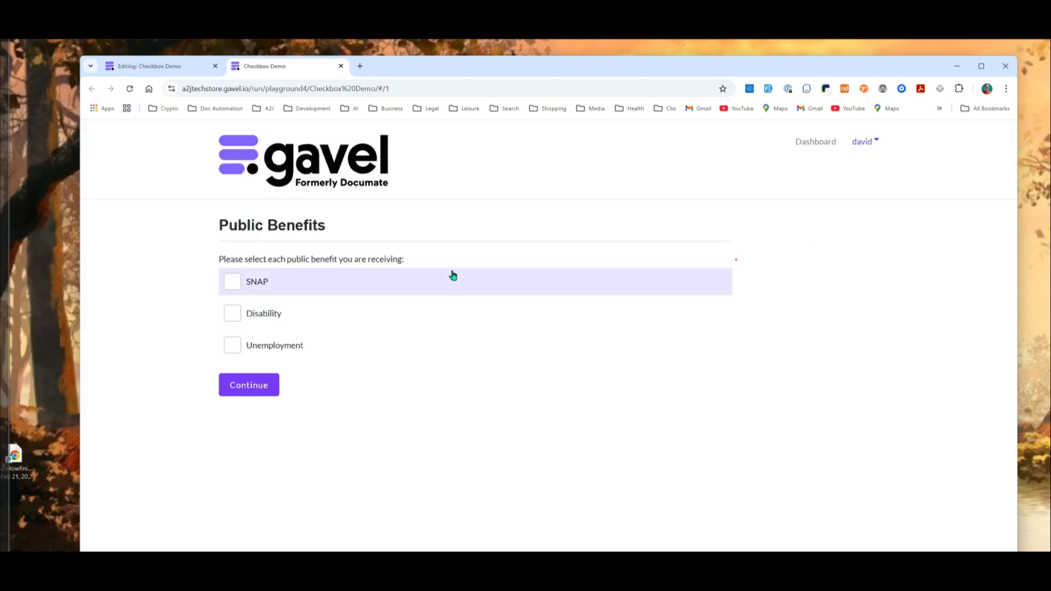
left_click(236, 283)
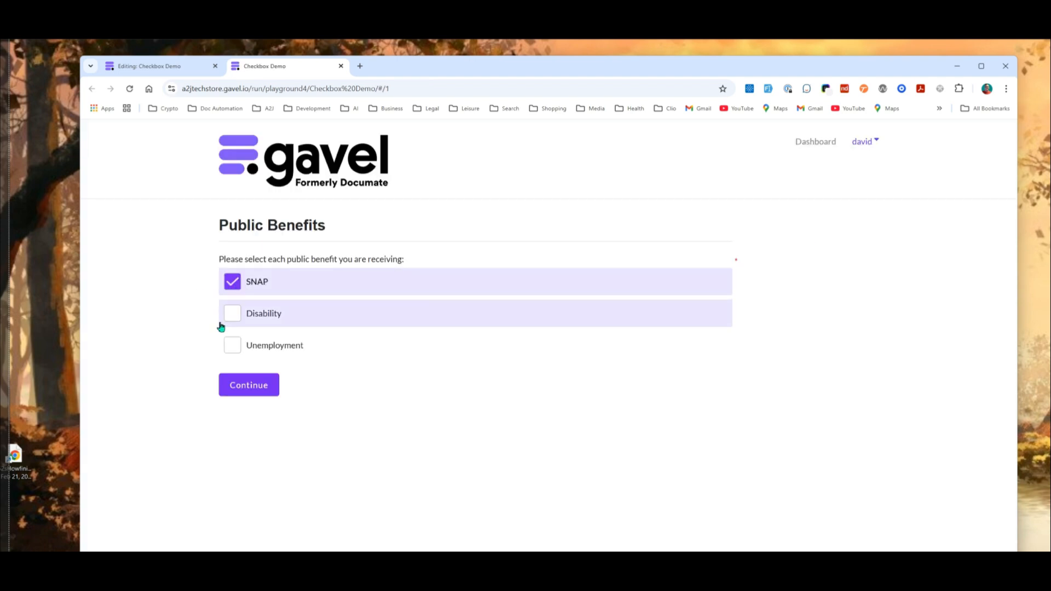
left_click(236, 350)
left_click(256, 388)
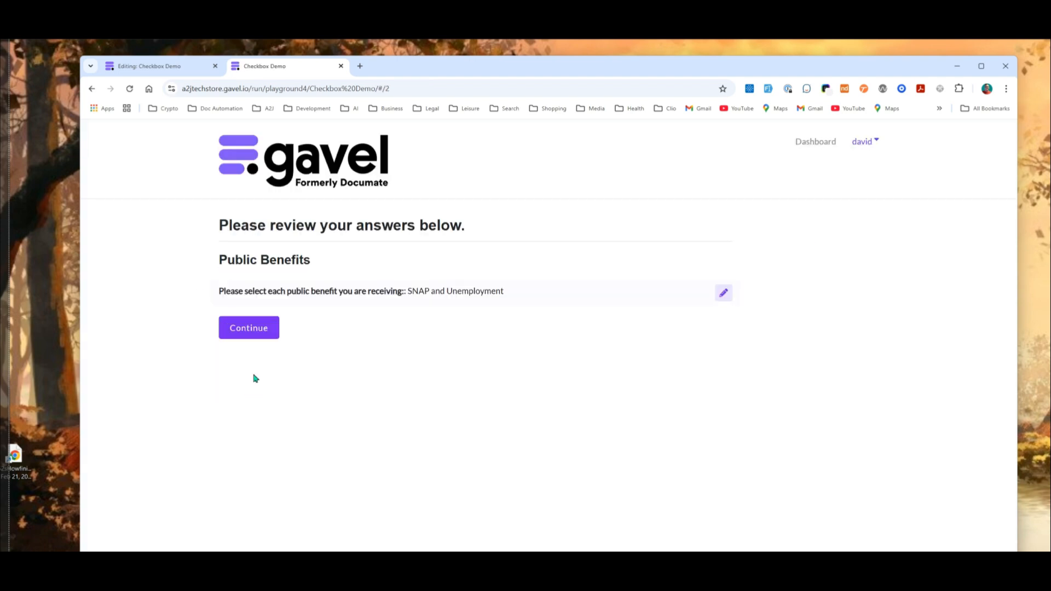
left_click(250, 335)
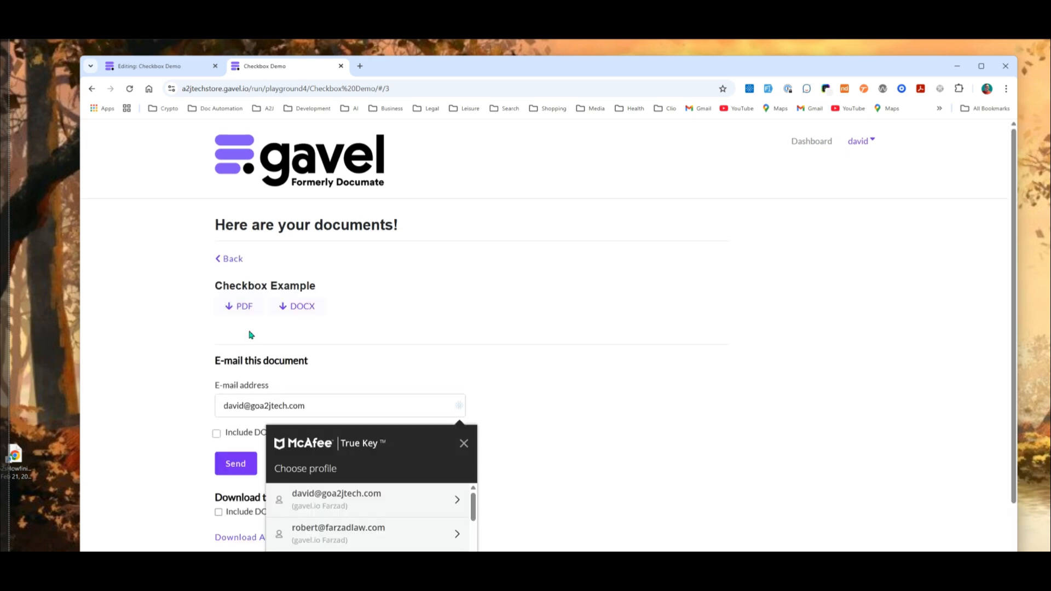
Open the PDF version of the generated Checkbox Example document and examine the checkboxes for each benefit.
left_click(244, 307)
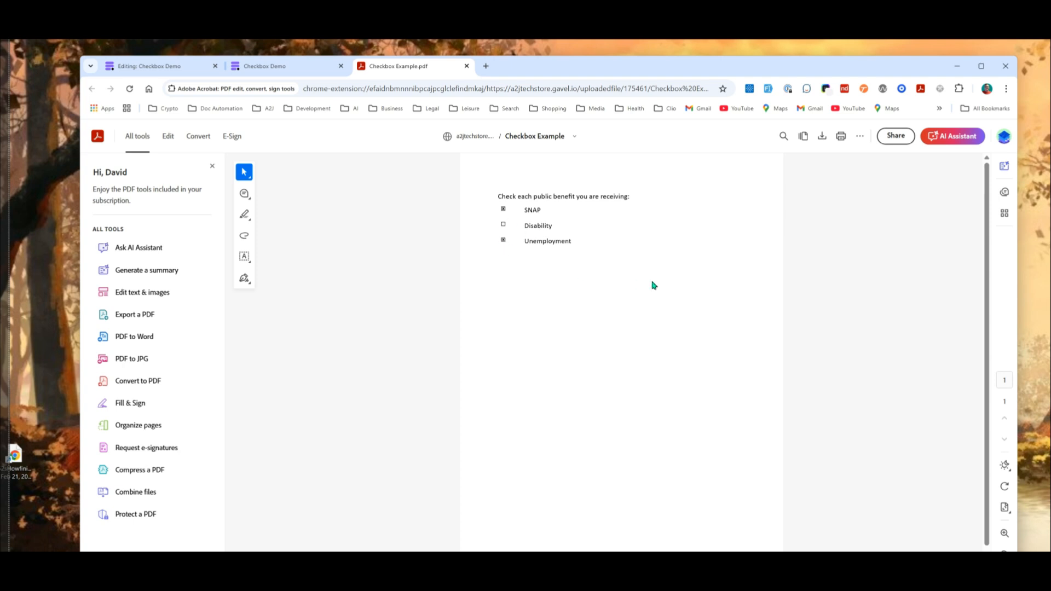
scroll(754, 334, "down", 1)
scroll(754, 335, "up", 6)
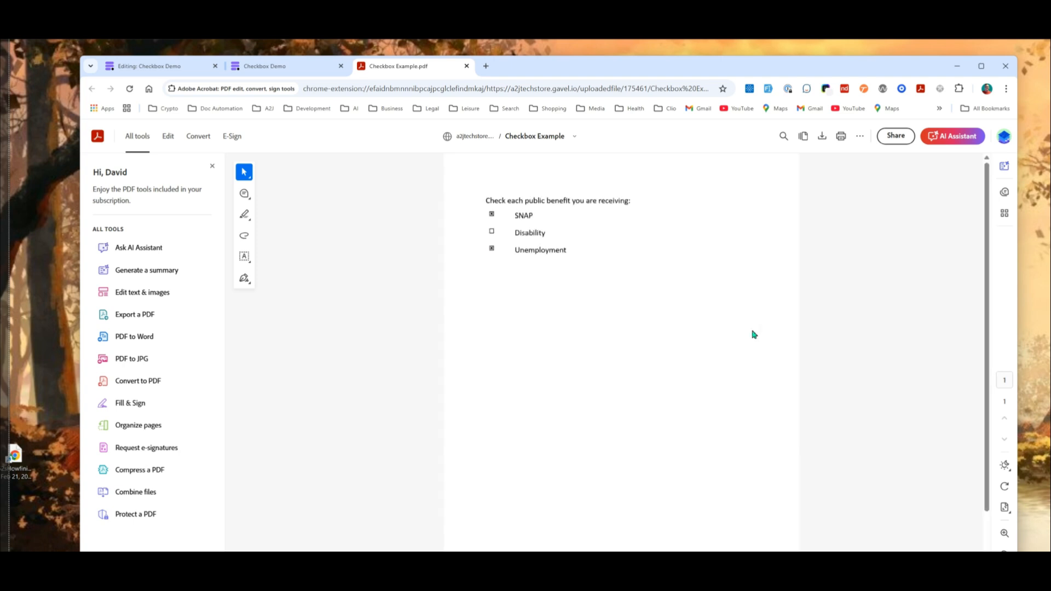